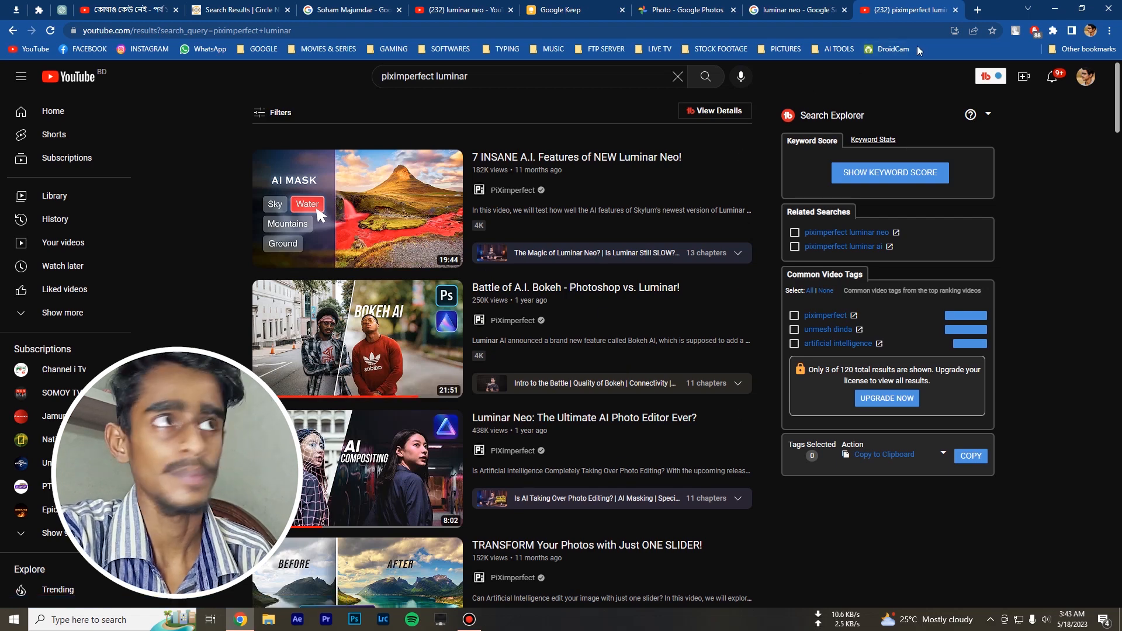
- Switch to Luminar Neo and import the photo hhhhh from the Downloads folder
left_click(462, 9)
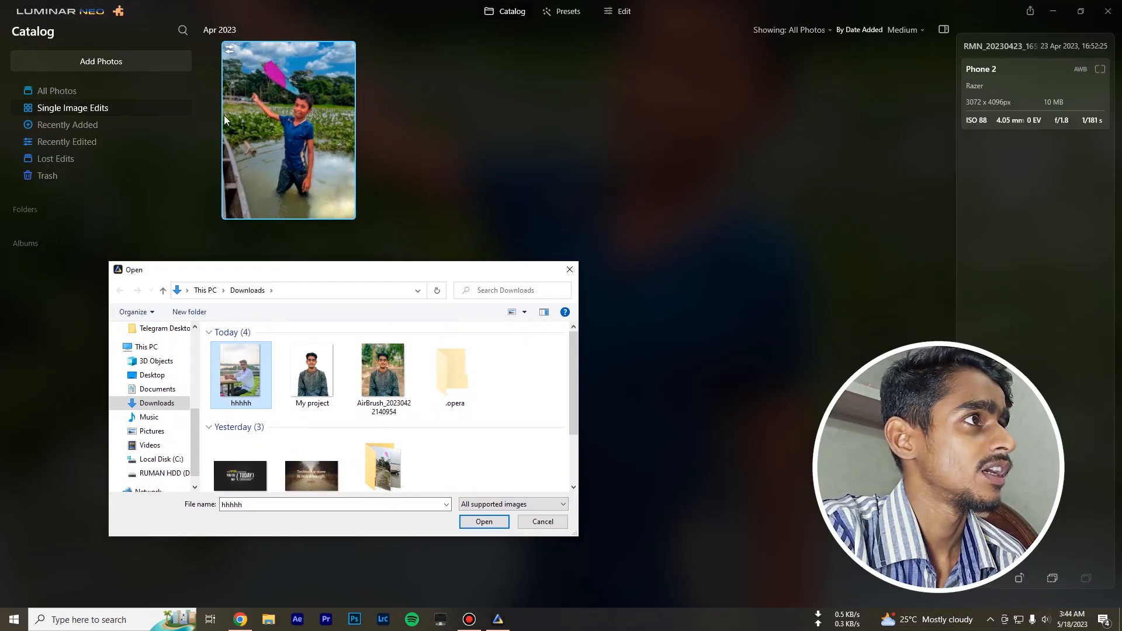
left_click(363, 269)
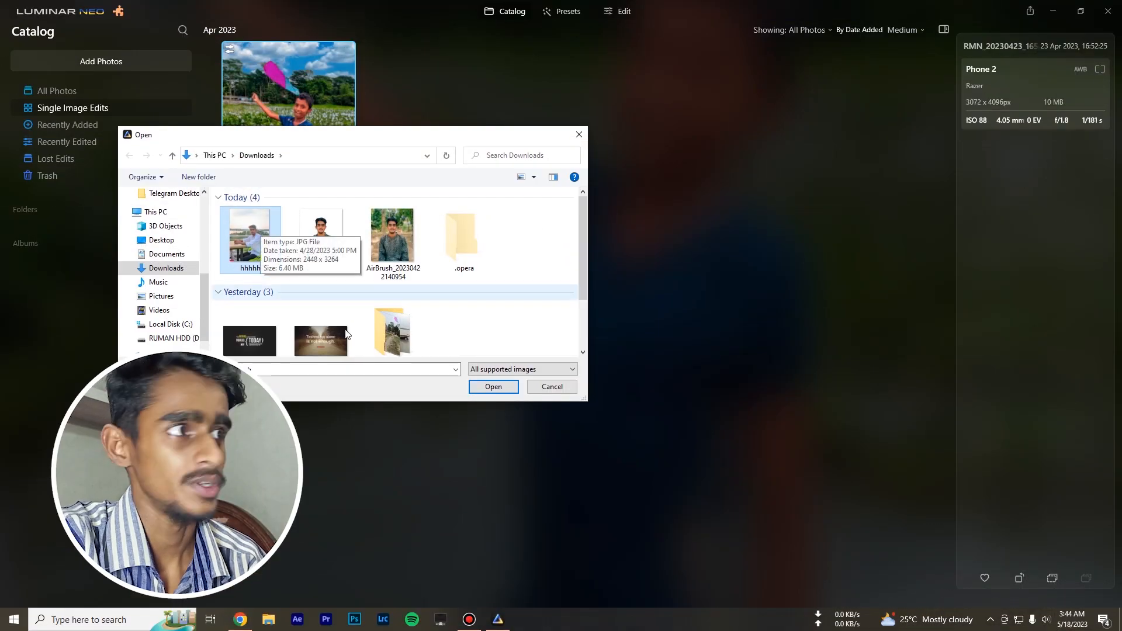
left_click(484, 387)
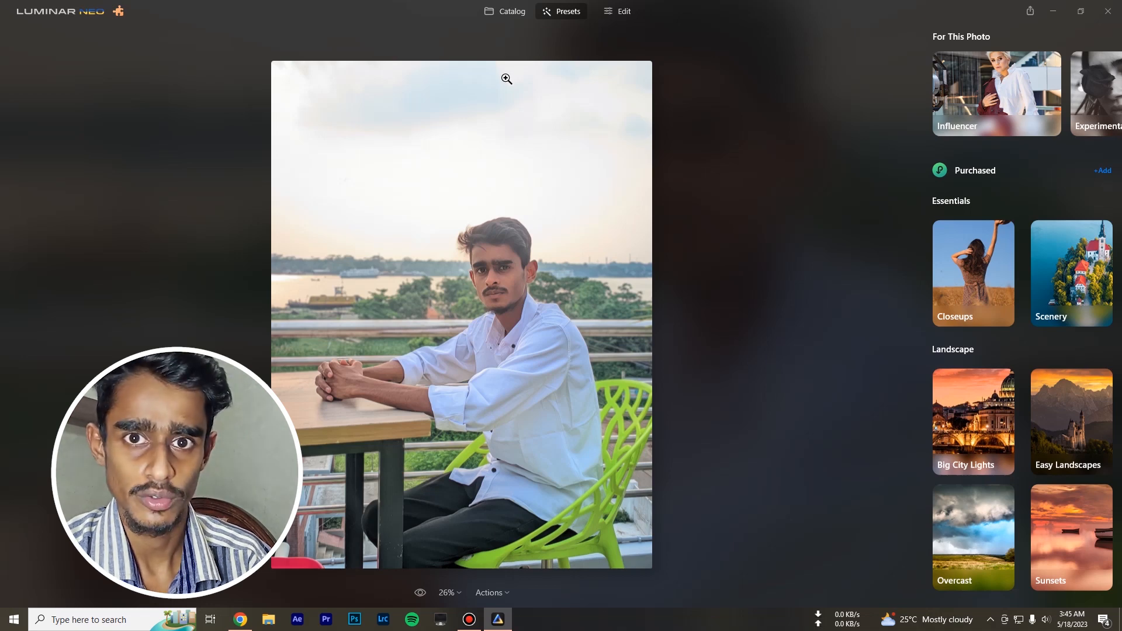
- Look through the Catalog and Presets workspaces and open the imported photo in the Edit workspace
left_click(505, 11)
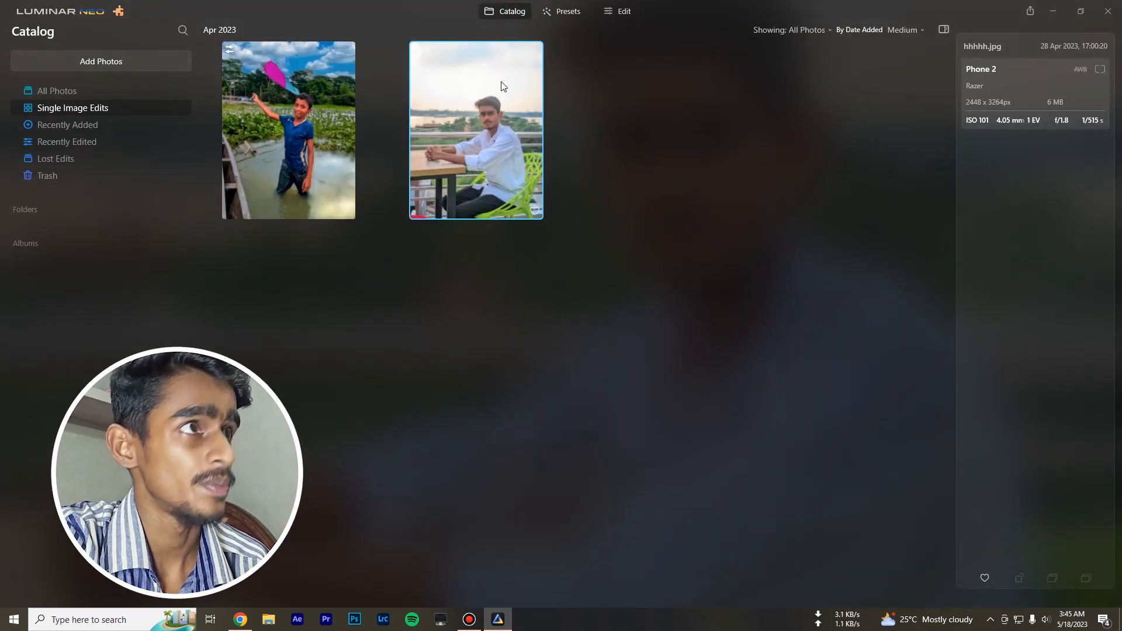
left_click(557, 14)
left_click(617, 11)
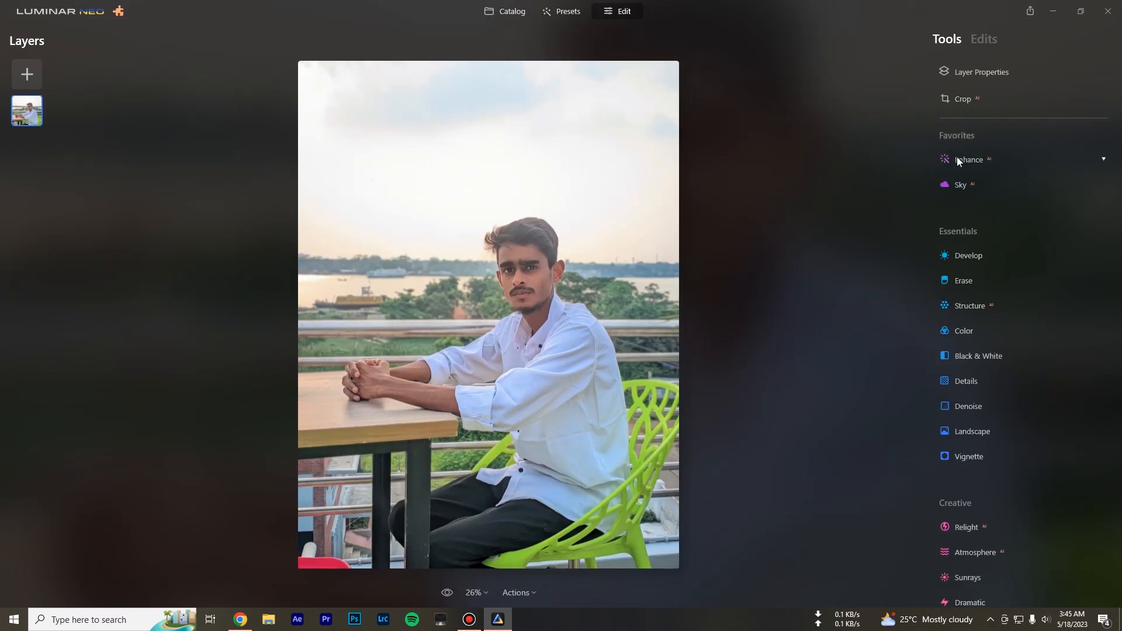
- Set Accent to 62 in the Enhance tool and adjust the Sky Enhancer strength
left_click(986, 162)
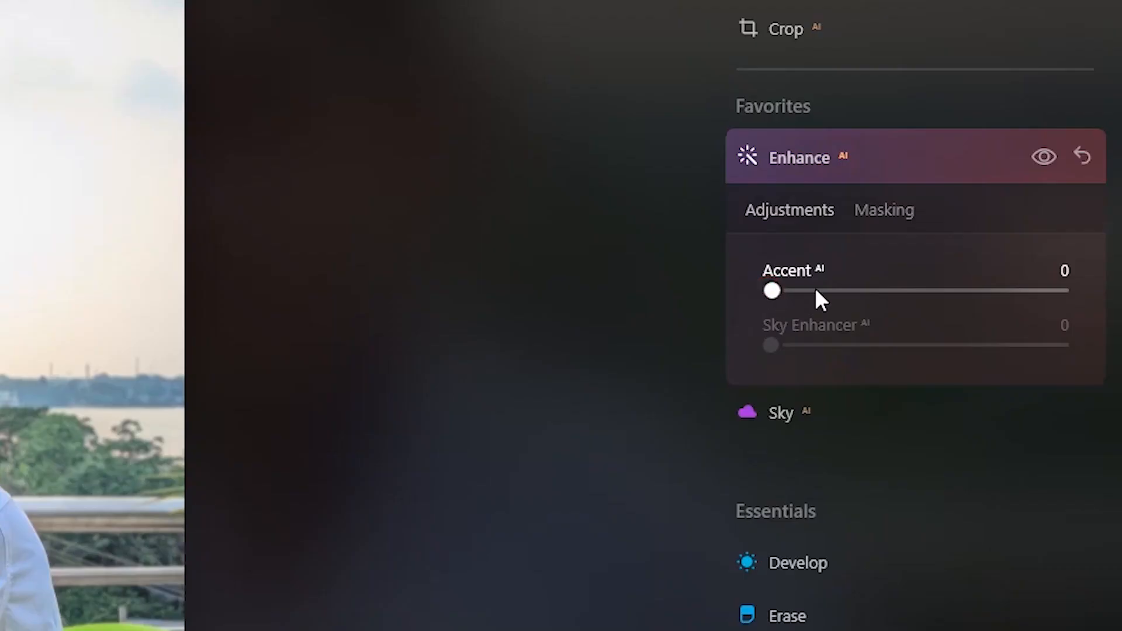
left_click_drag(816, 292, 948, 316)
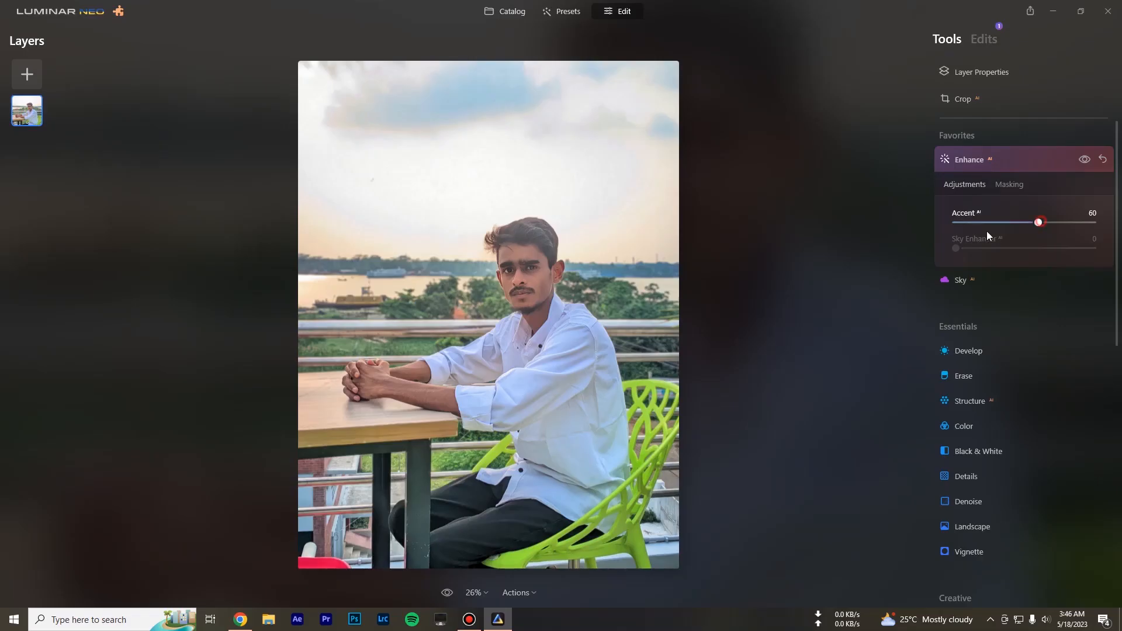
left_click_drag(986, 232, 1047, 242)
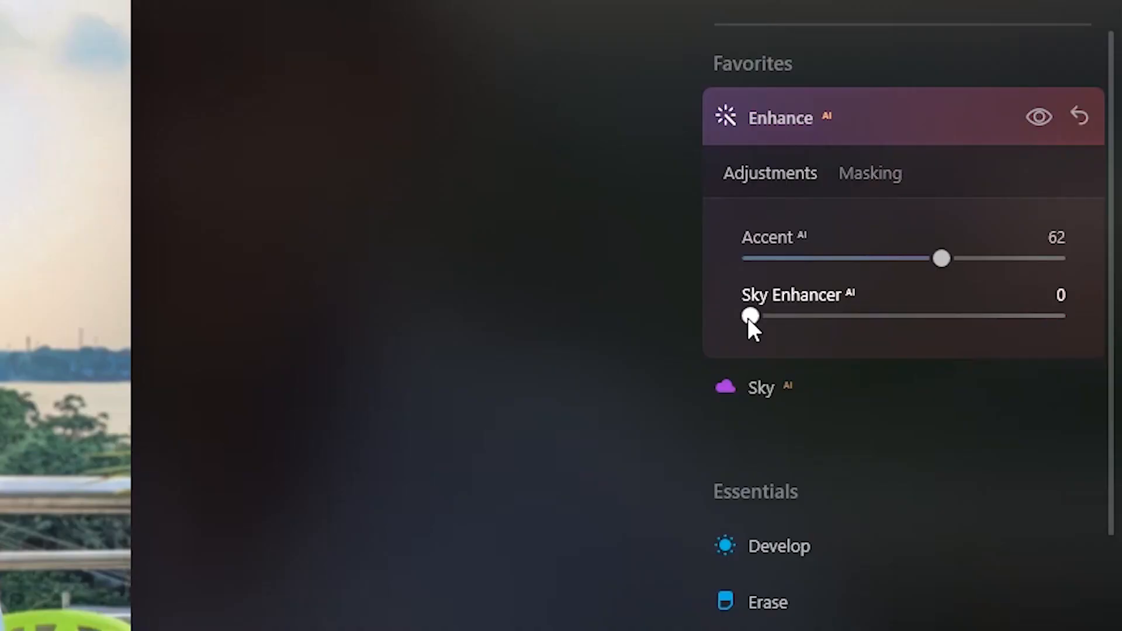
left_click_drag(956, 252, 1037, 259)
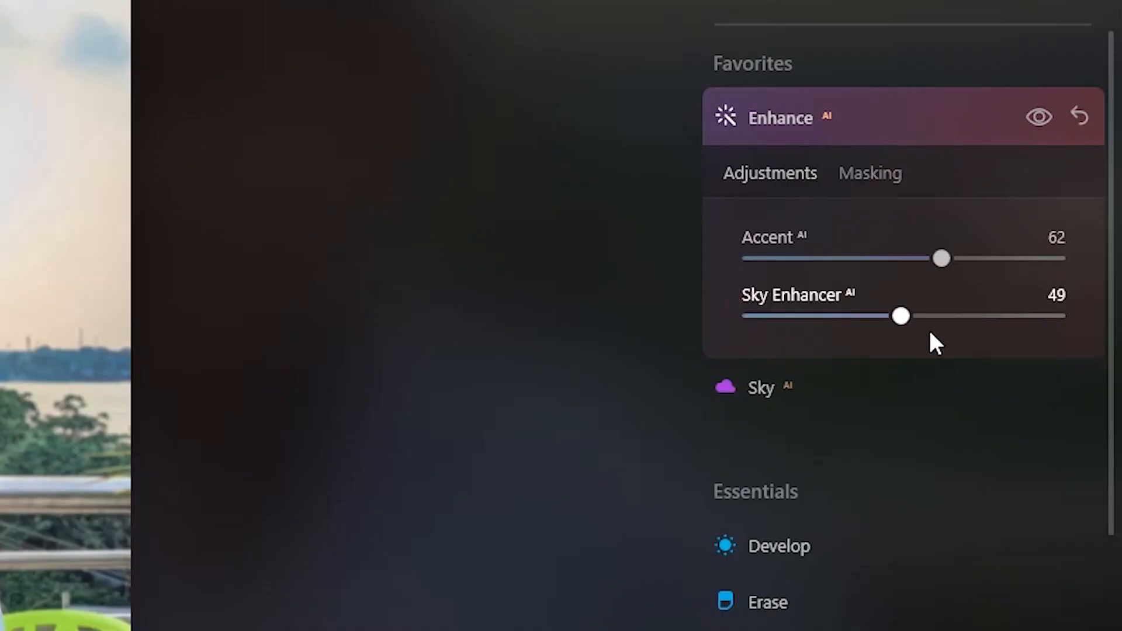
left_click_drag(929, 333, 858, 331)
- Set Dehaze to 18 and Golden Hour to 6 in the Landscape tool
scroll(791, 234, "down", 2)
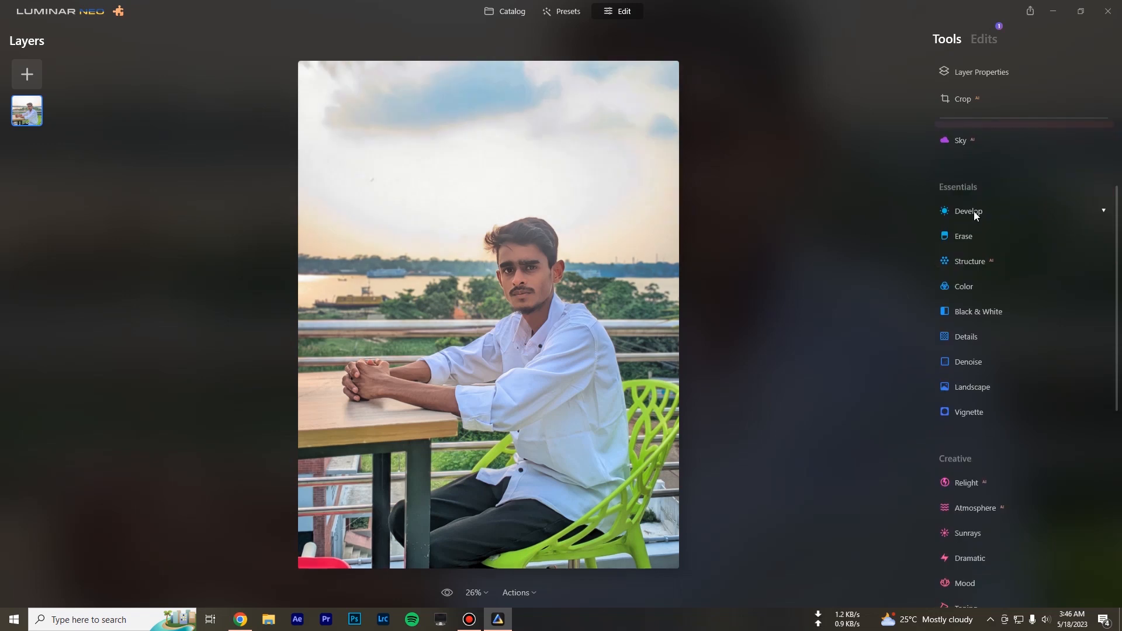
left_click(974, 211)
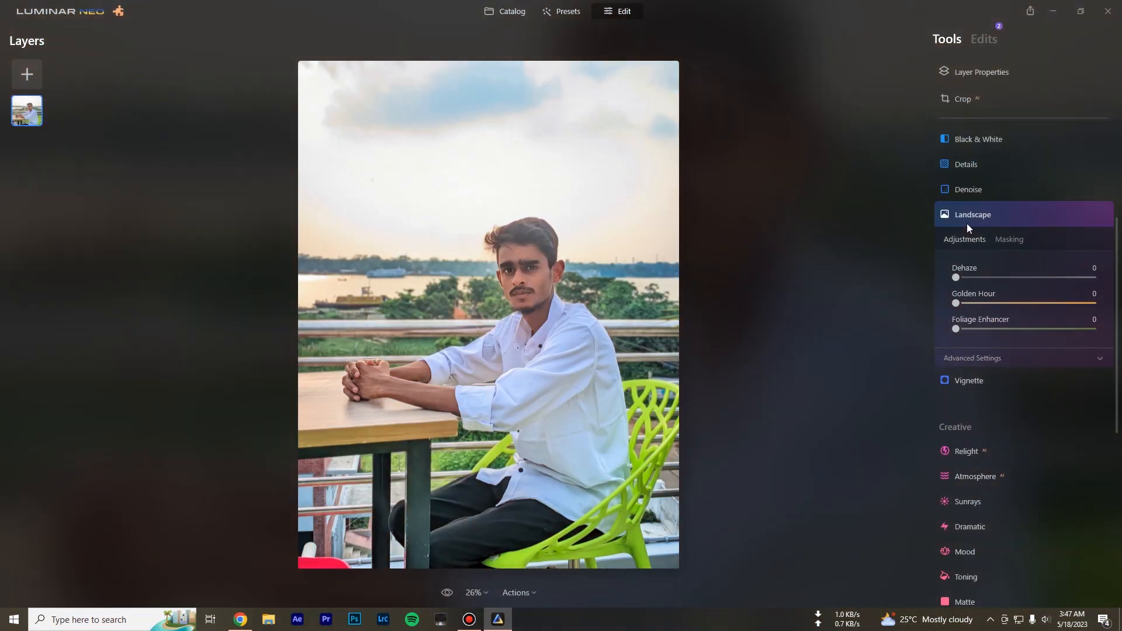
left_click_drag(972, 279, 1027, 291)
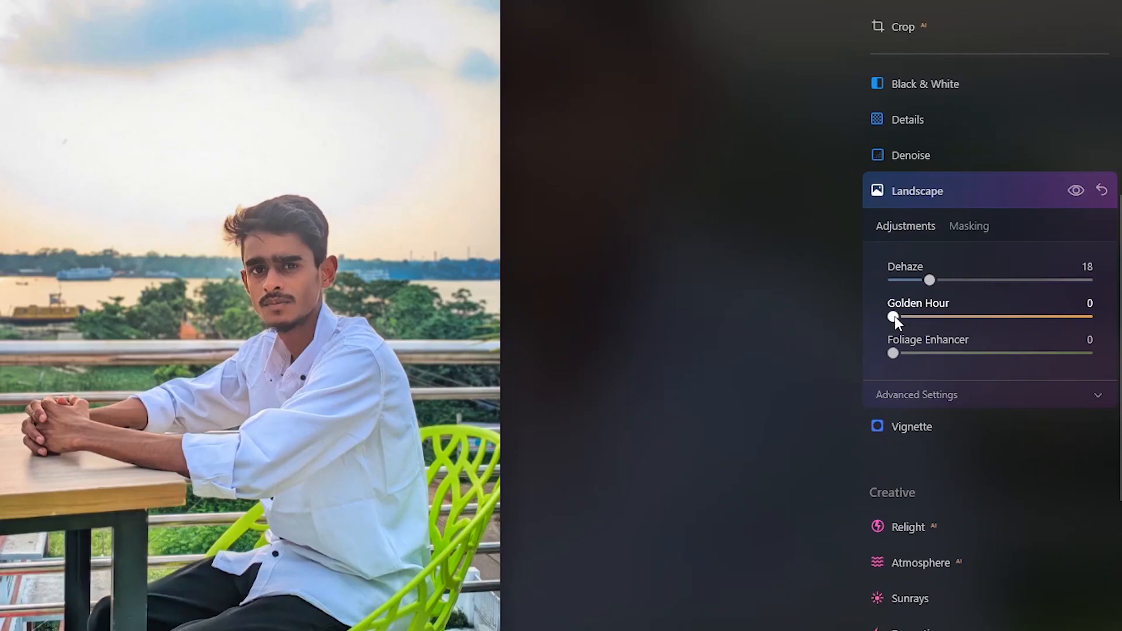
left_click_drag(957, 304, 995, 310)
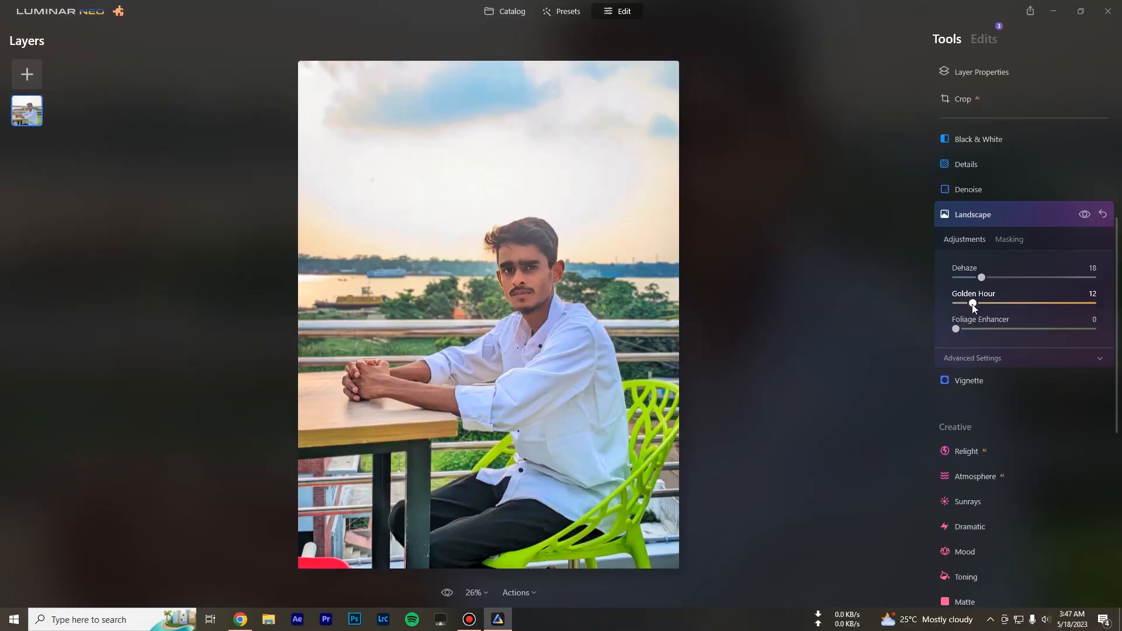
scroll(1001, 331, "down", 2)
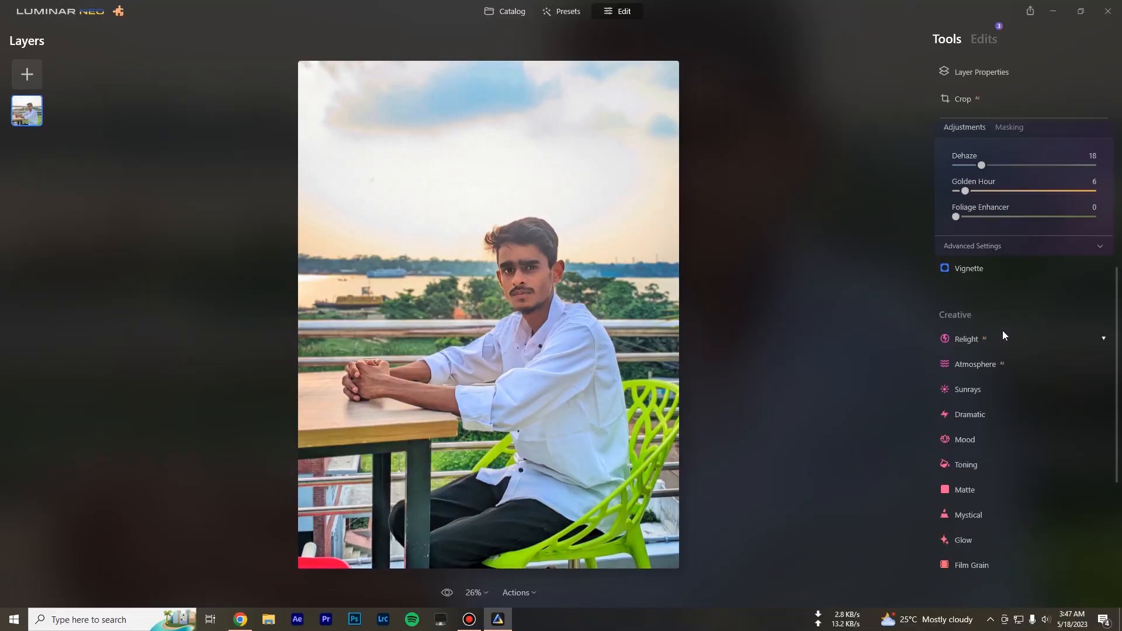
- Try the Sunset 4 and Sunset 2 skies in the Sky tool and choose Sunset 1 as the replacement sky
left_click(1001, 333)
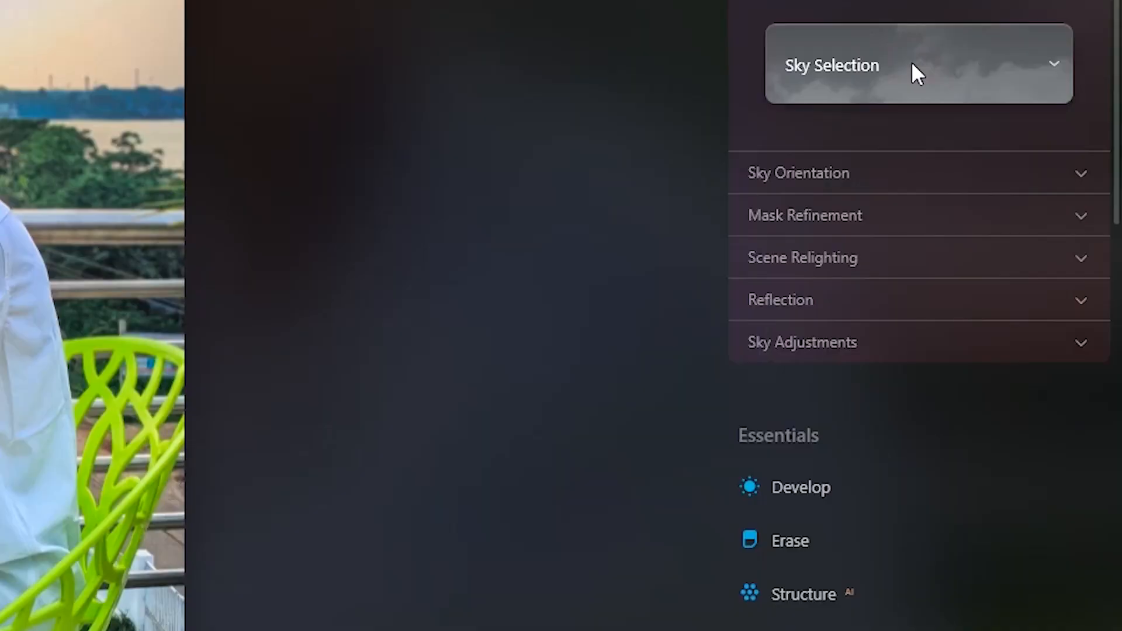
left_click(912, 65)
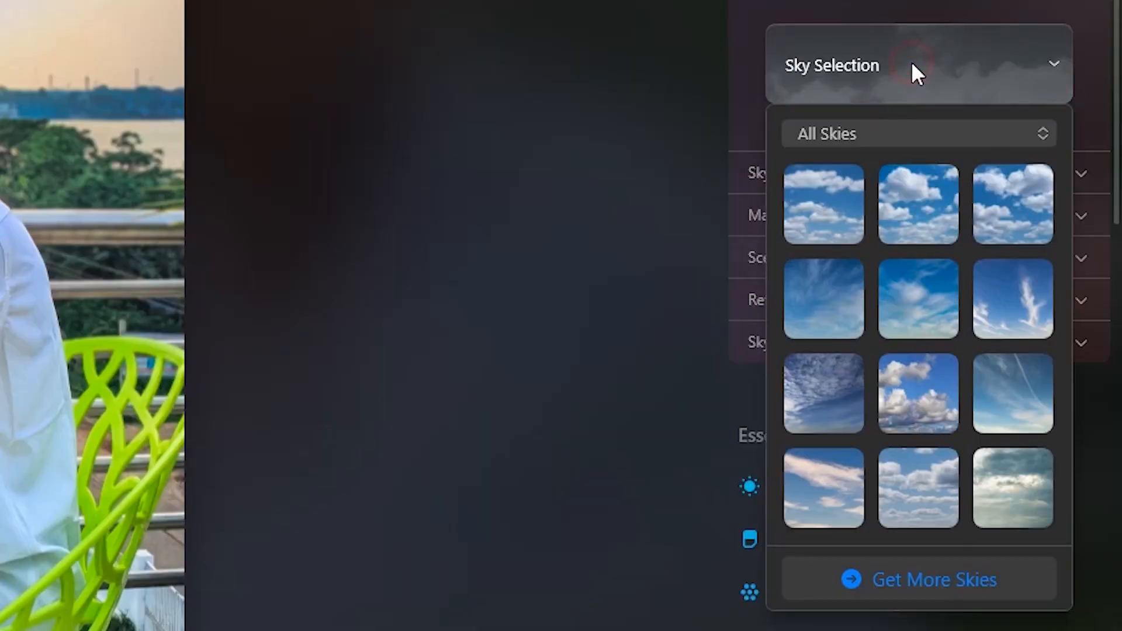
scroll(904, 349, "down", 2)
left_click(917, 133)
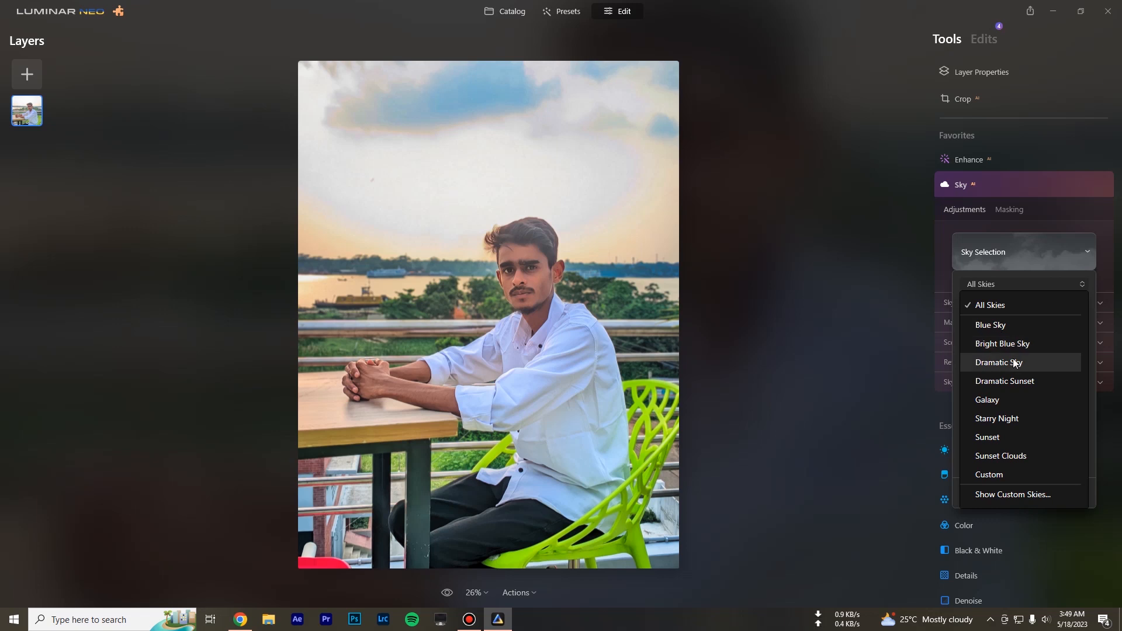
left_click(1005, 320)
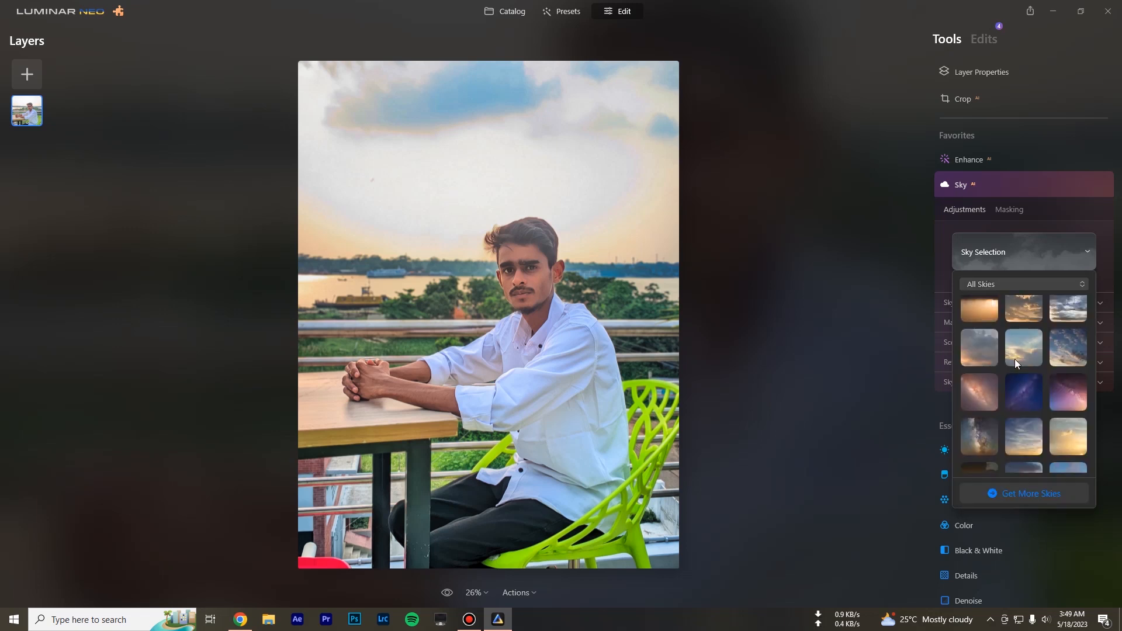
scroll(1022, 367, "down", 2)
left_click(1027, 426)
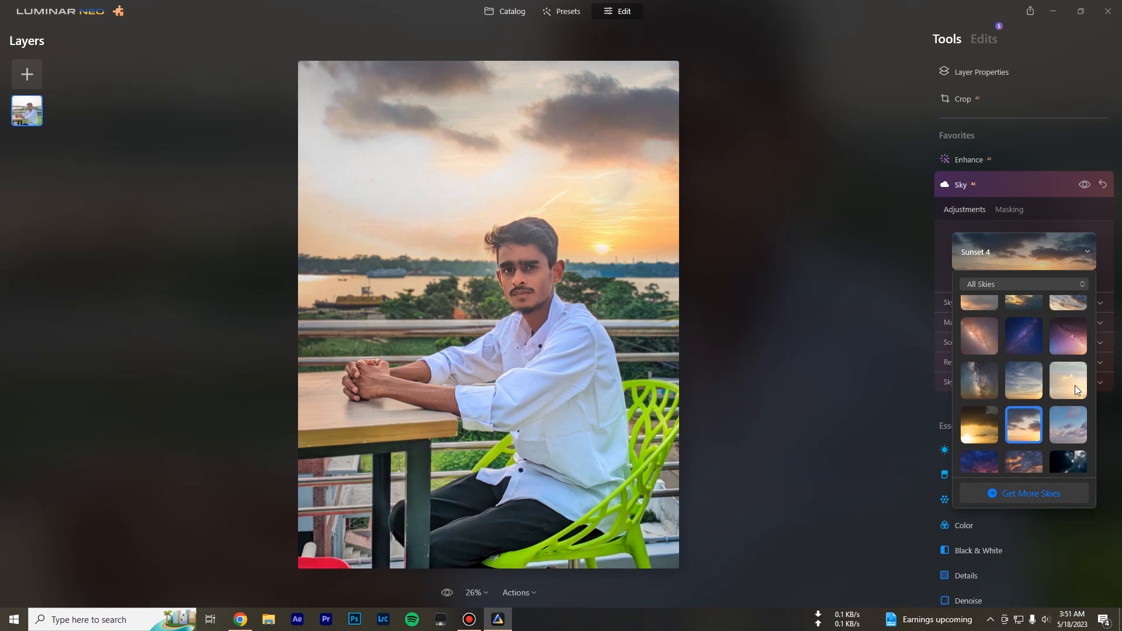
left_click(1074, 385)
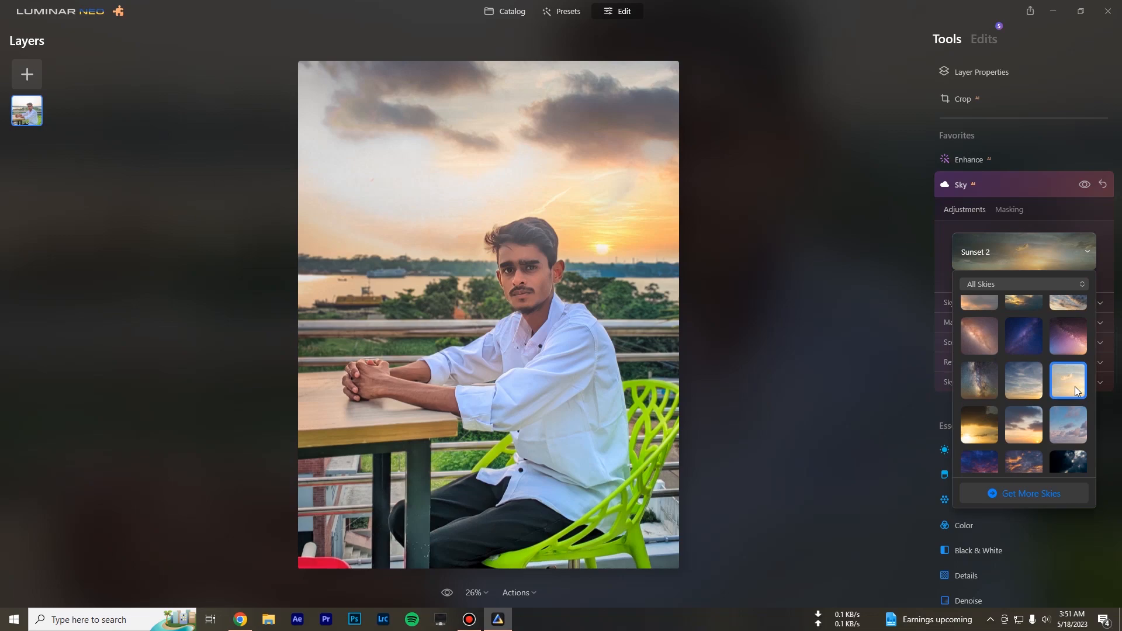
left_click(1026, 377)
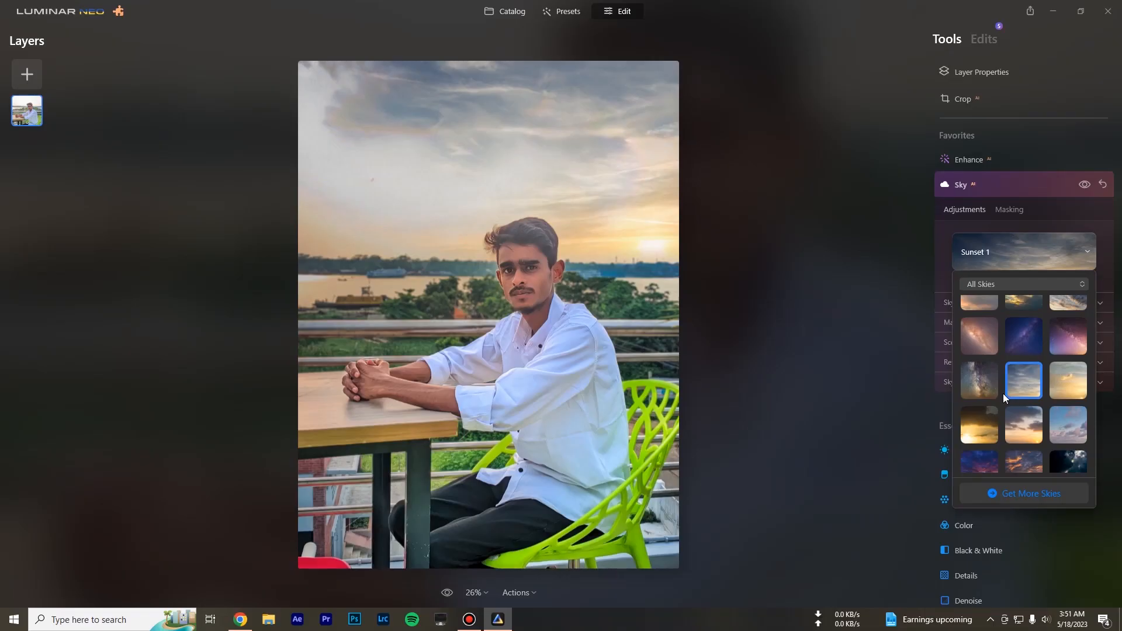
left_click(759, 296)
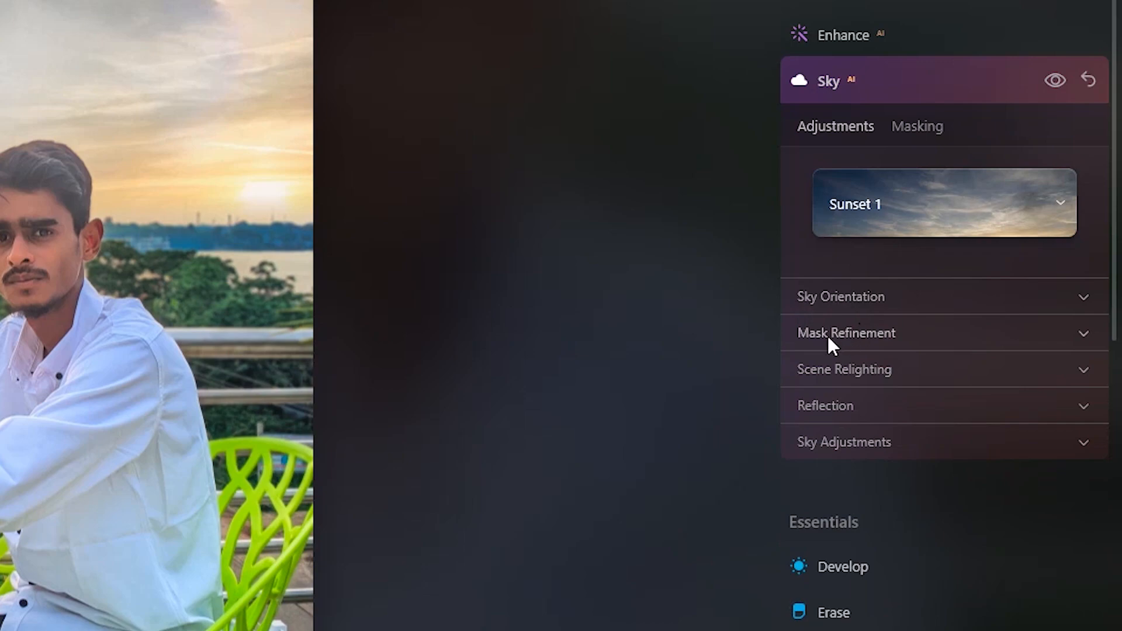
- Refine the replacement sky's mask with Global at 100, Close Gaps at 40 and Fix Details at 100
left_click(857, 334)
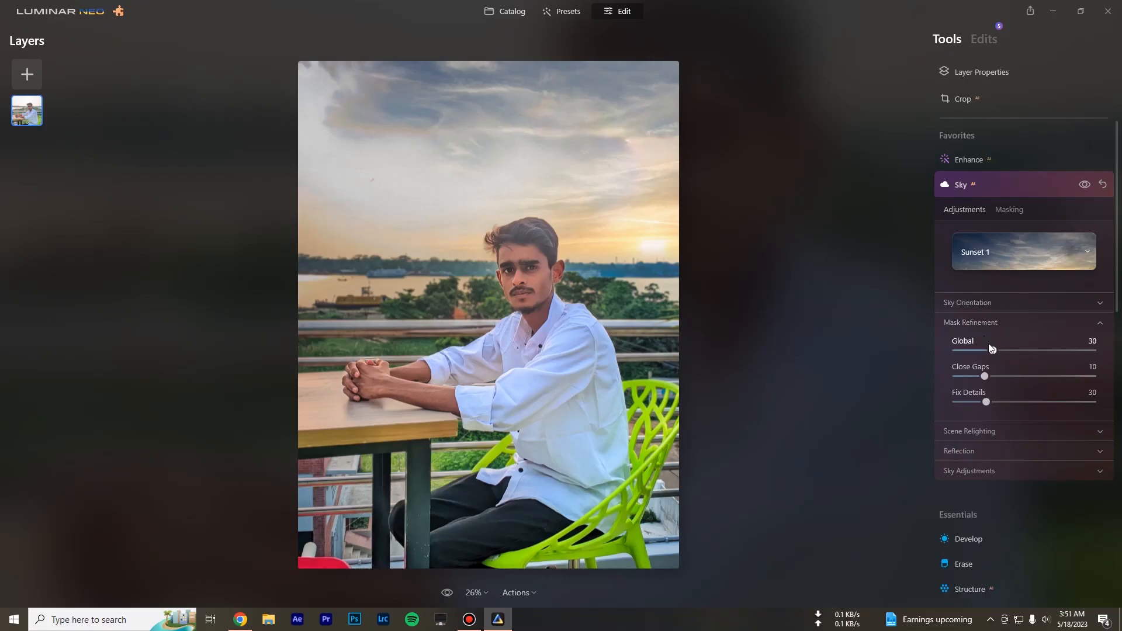
left_click_drag(991, 351, 1101, 351)
left_click_drag(985, 375, 1101, 377)
left_click_drag(987, 401, 1110, 404)
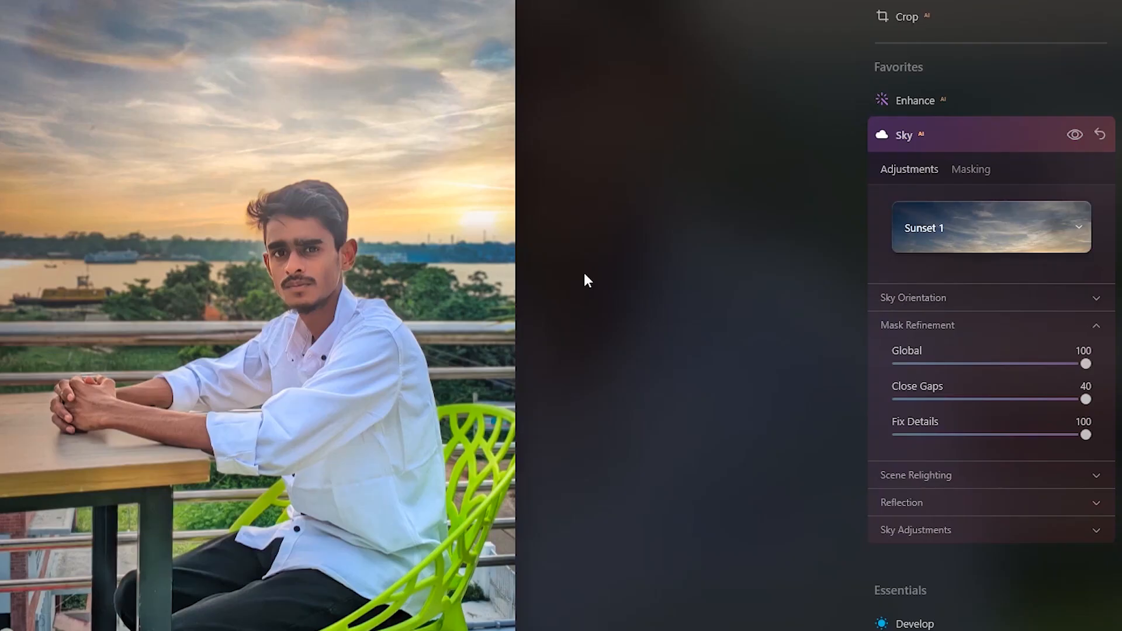
- Relight the scene to match the sky with Relight Strength 100, Relight Saturation 23 and Relight Human 35
left_click(933, 476)
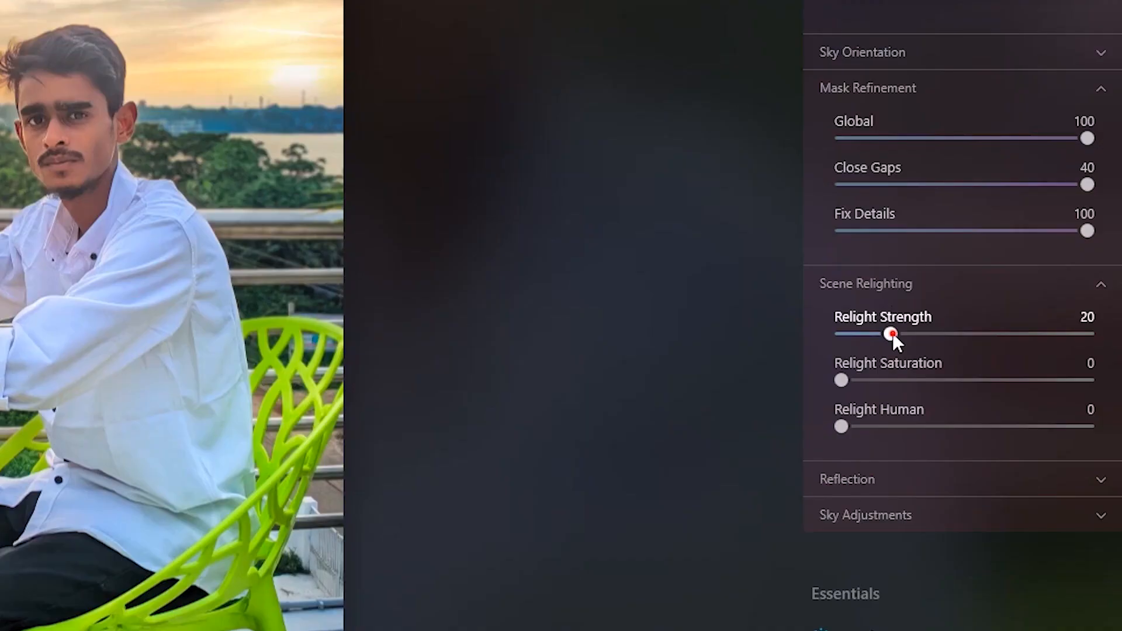
left_click_drag(892, 333, 1087, 341)
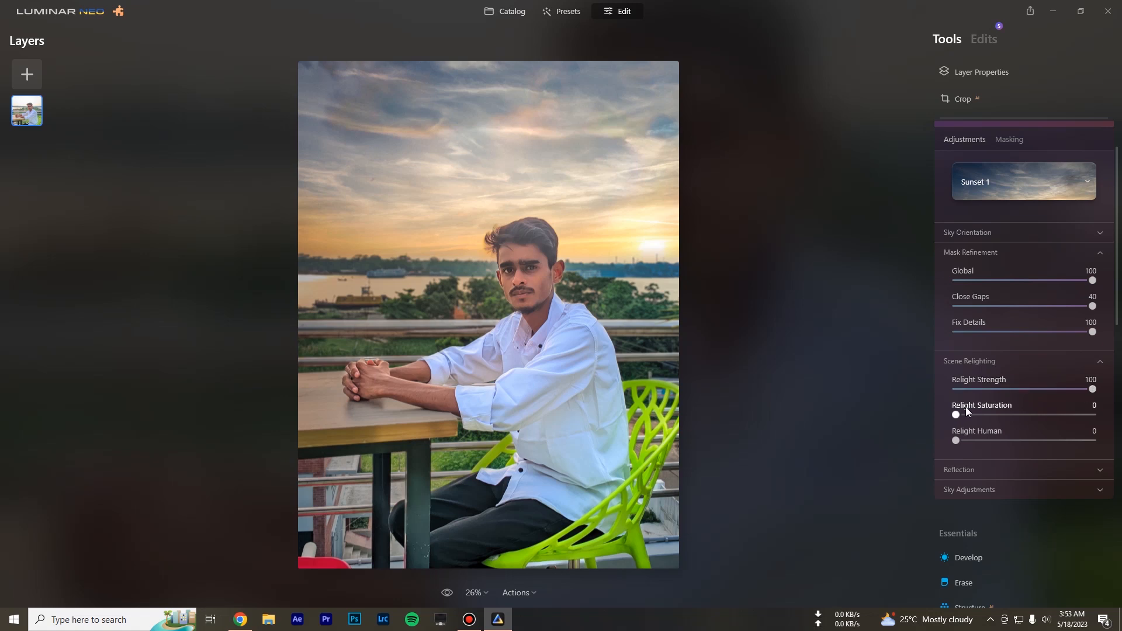
left_click_drag(956, 414, 1003, 434)
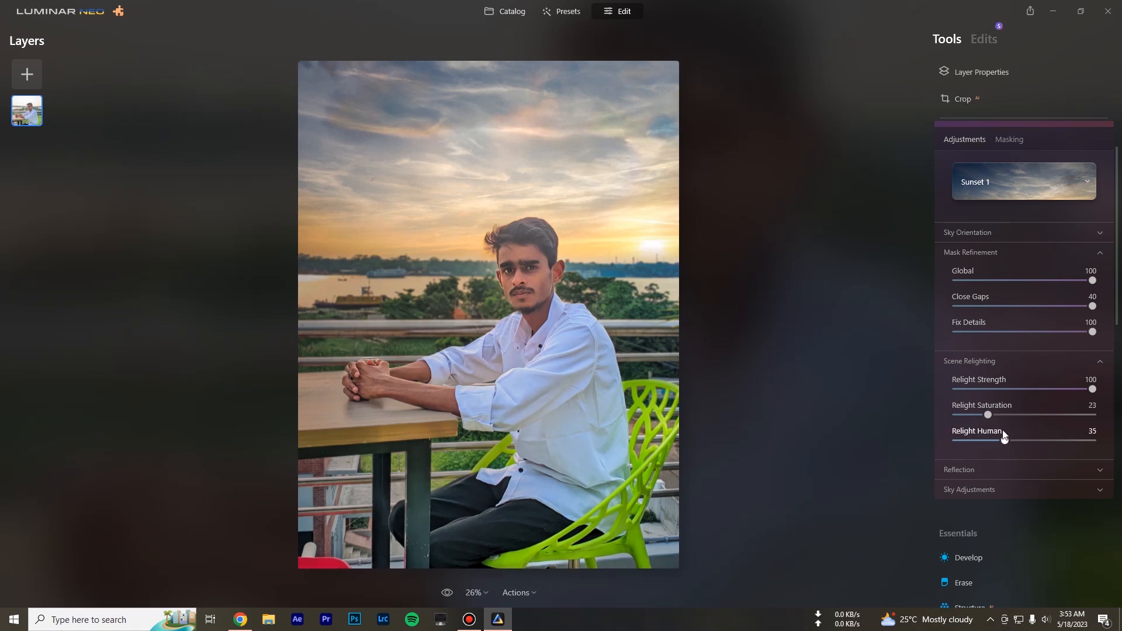
- Examine the Reflection and Sky Adjustments options of the replacement sky
left_click(996, 468)
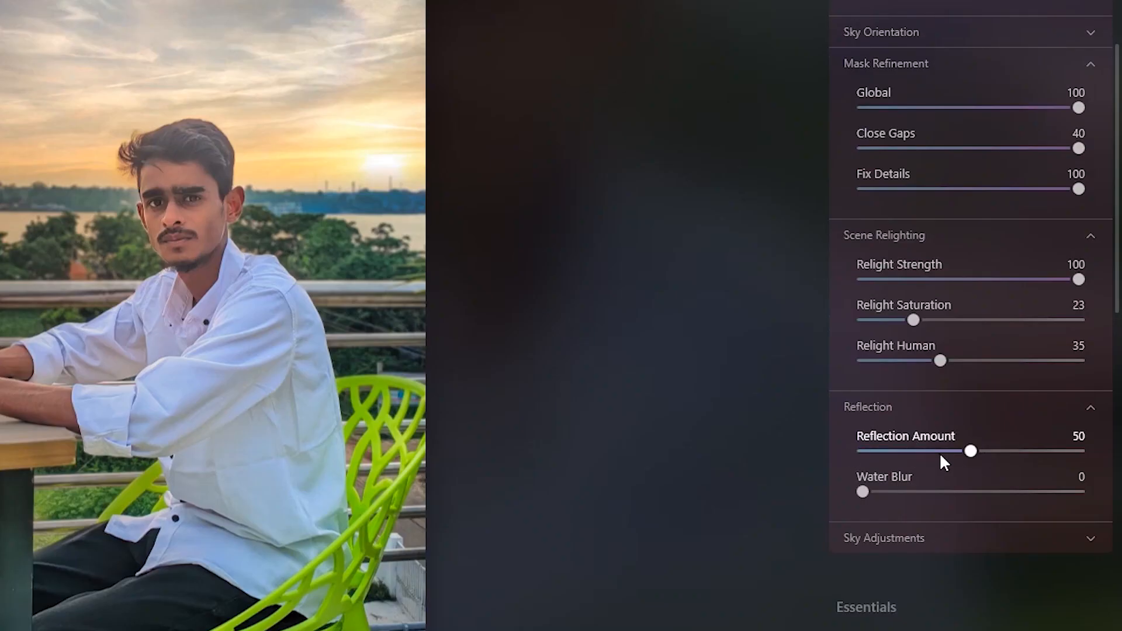
left_click(920, 534)
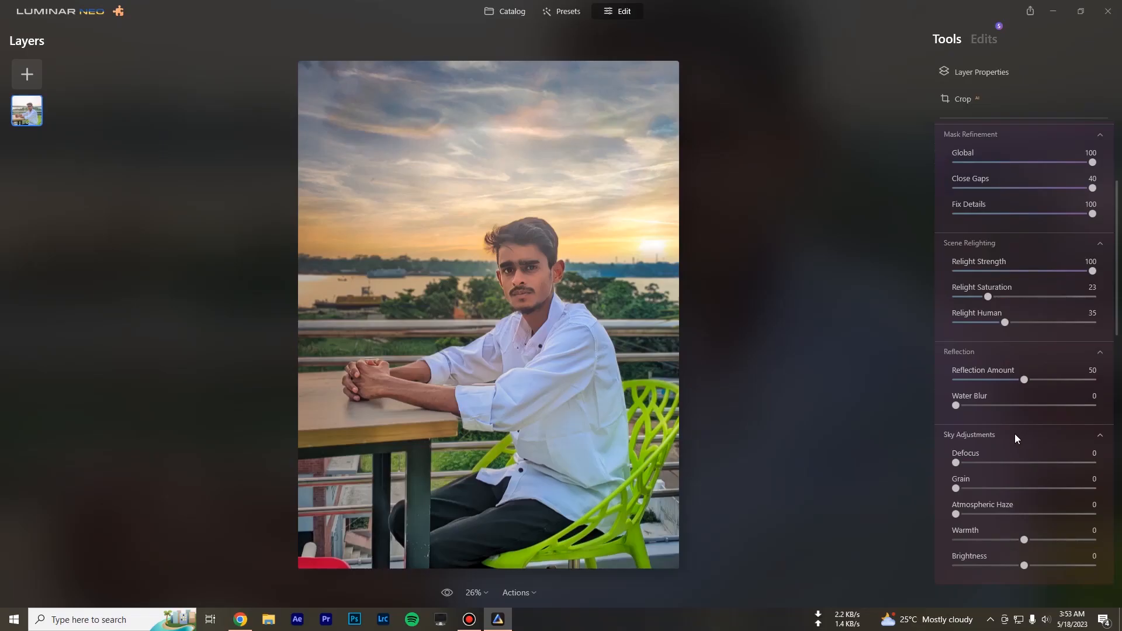
scroll(1014, 433, "down", 3)
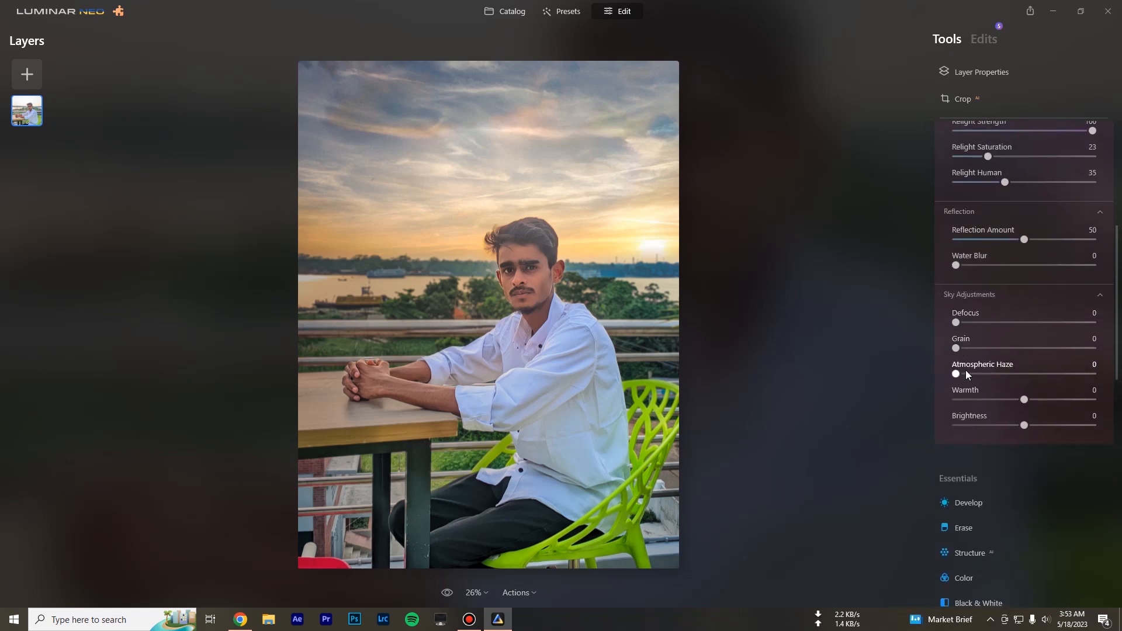
- Try Fog at an Amount of 42 in the Atmosphere tool and reset the Amount to 0
scroll(969, 370, "down", 5)
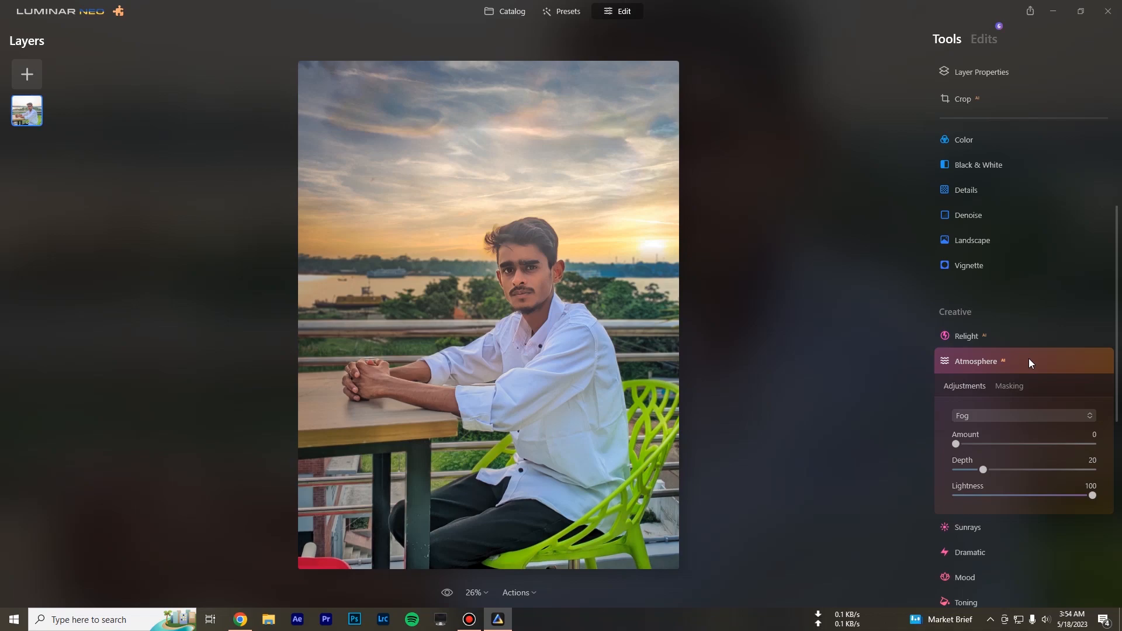
left_click(975, 416)
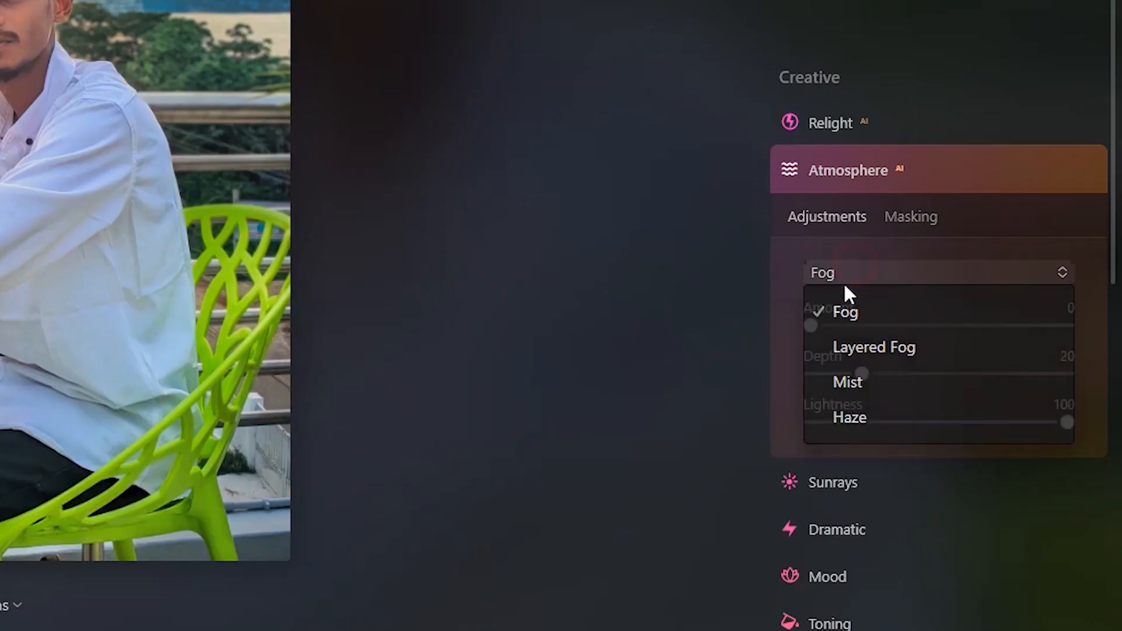
left_click(971, 435)
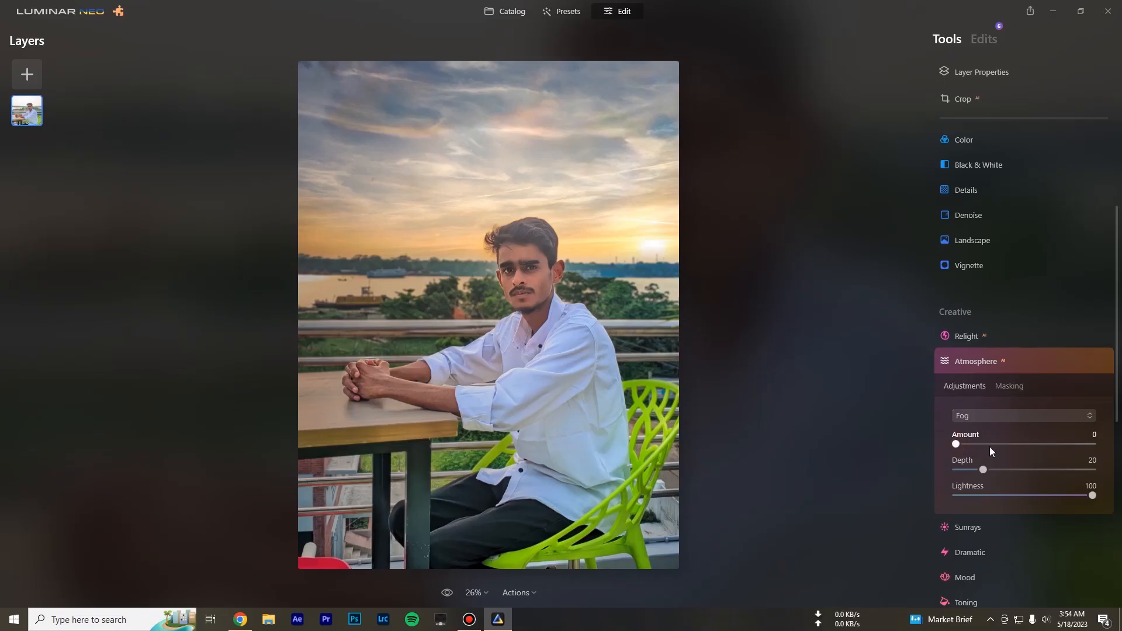
left_click_drag(990, 445, 1014, 446)
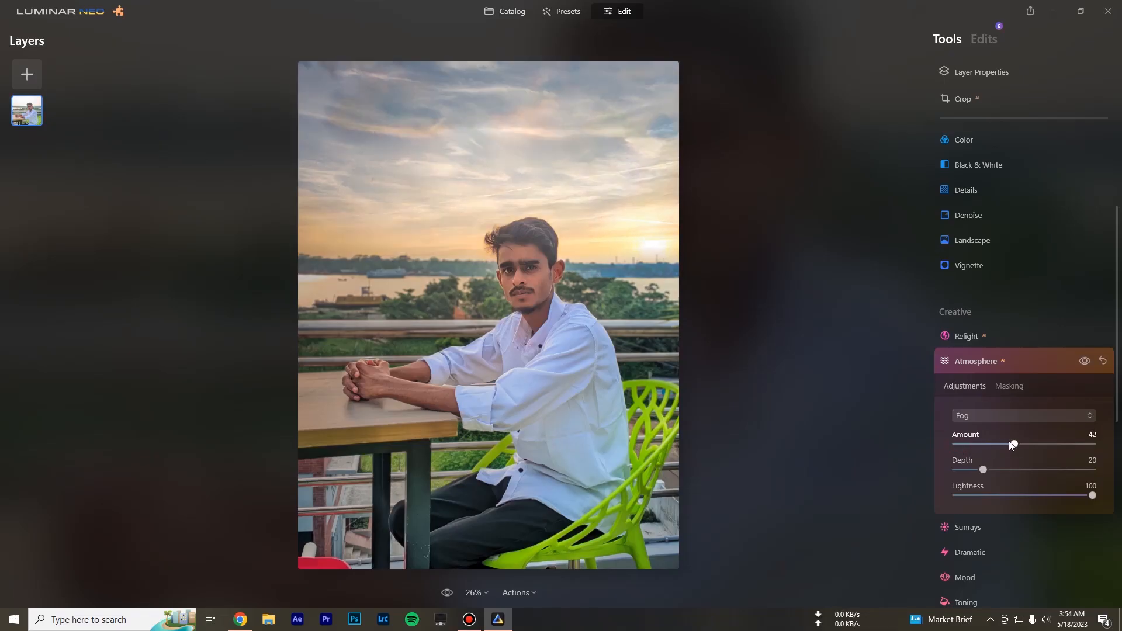
double_click(1009, 442)
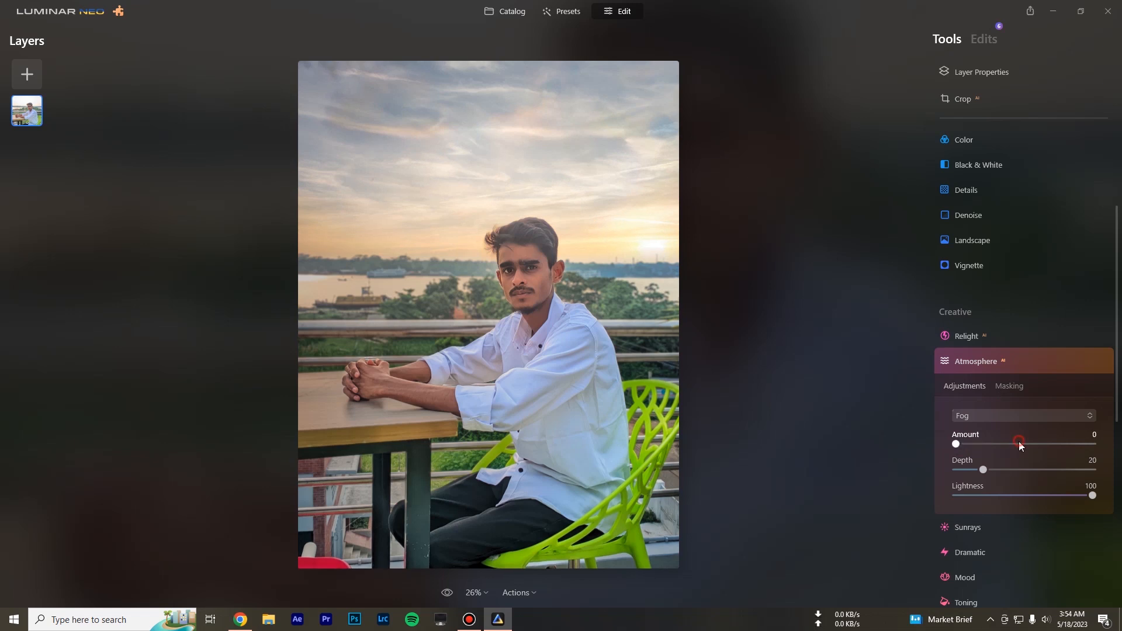
- Try the Layered Fog and Mist types at an Amount of 41 in the Atmosphere tool and reset the Amount to 0
left_click_drag(959, 447, 1014, 448)
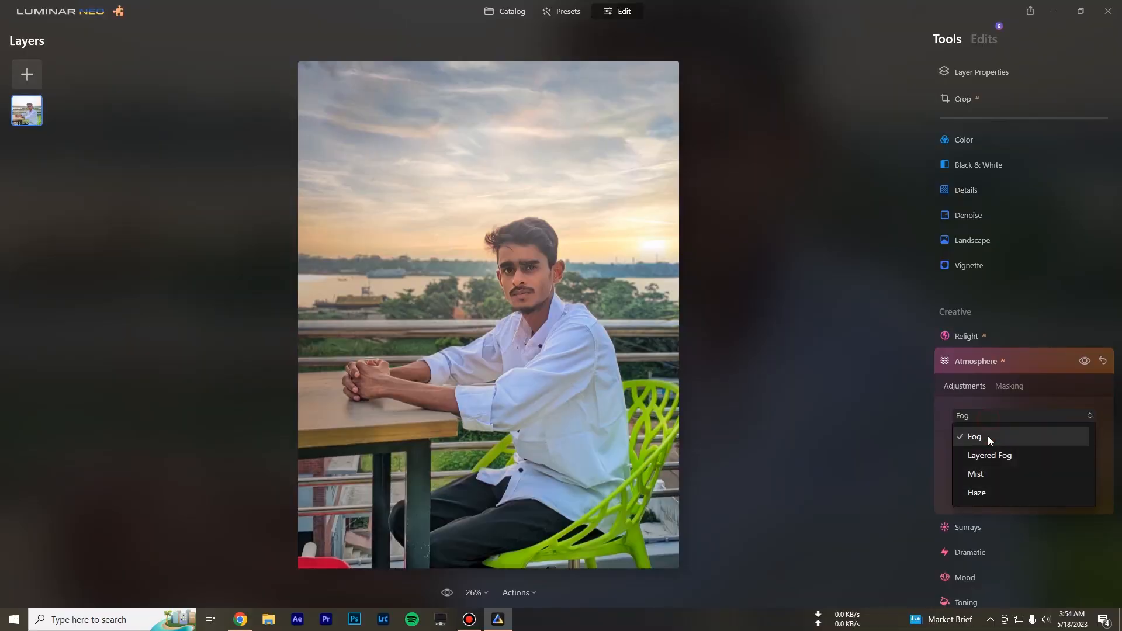
left_click(987, 455)
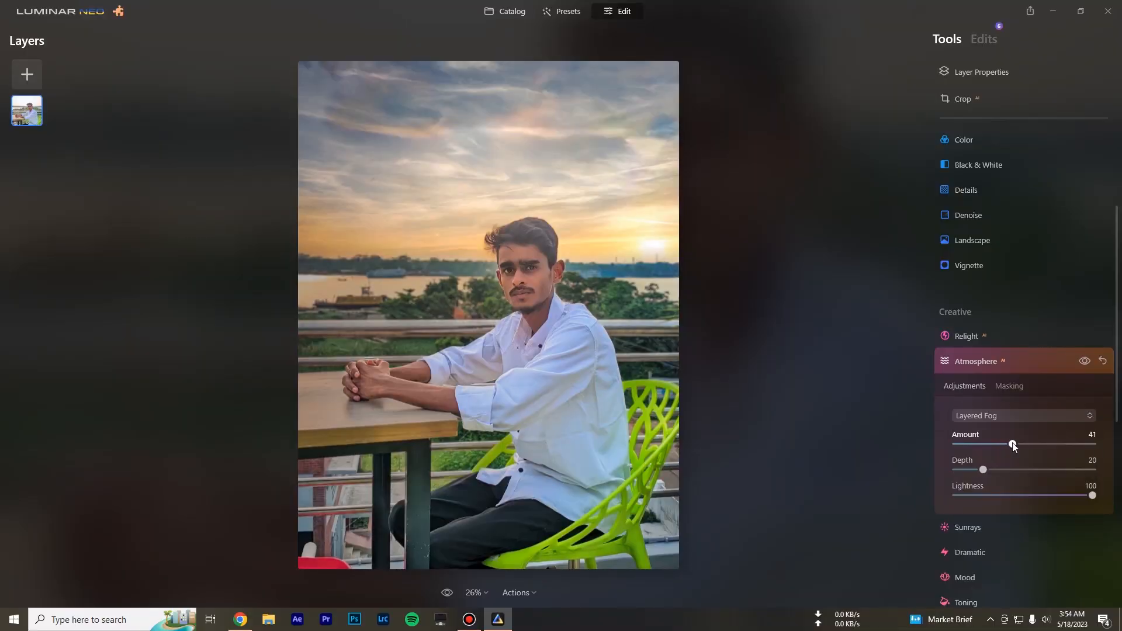
left_click(1007, 416)
left_click(976, 474)
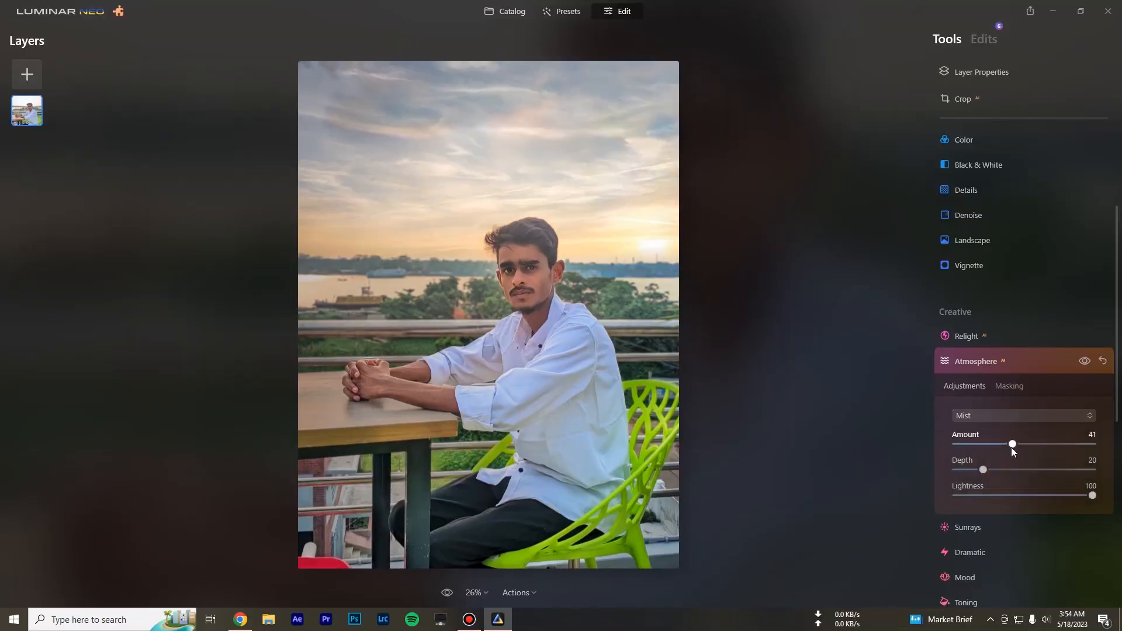
double_click(1011, 445)
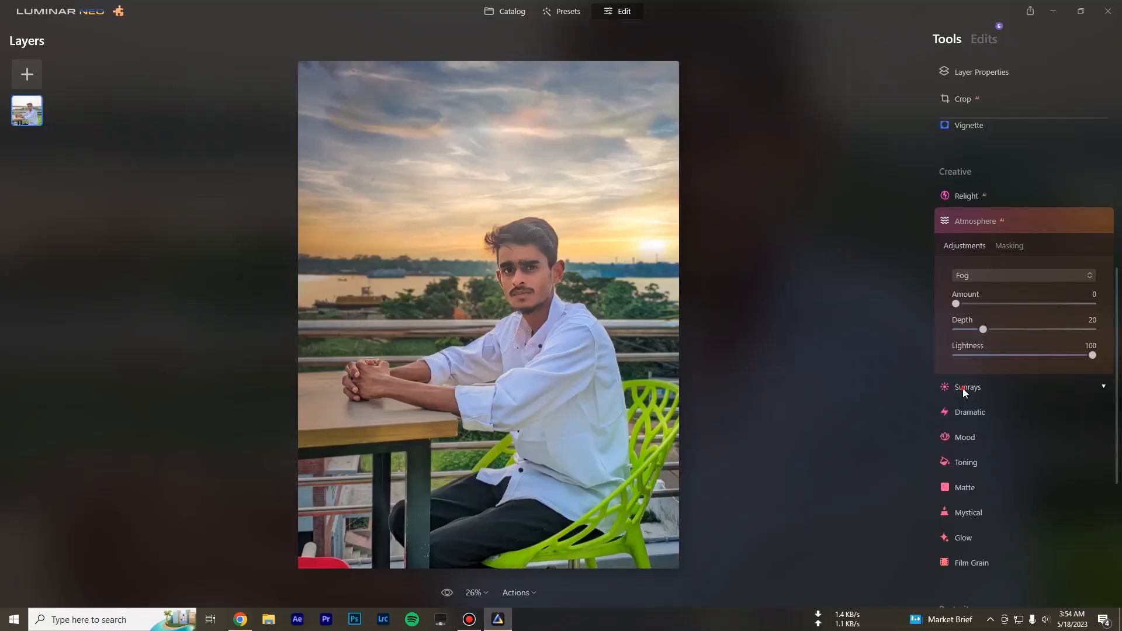
- Add Sunrays with the sun center placed on the setting sun and raise their Amount
left_click(962, 387)
left_click(1009, 304)
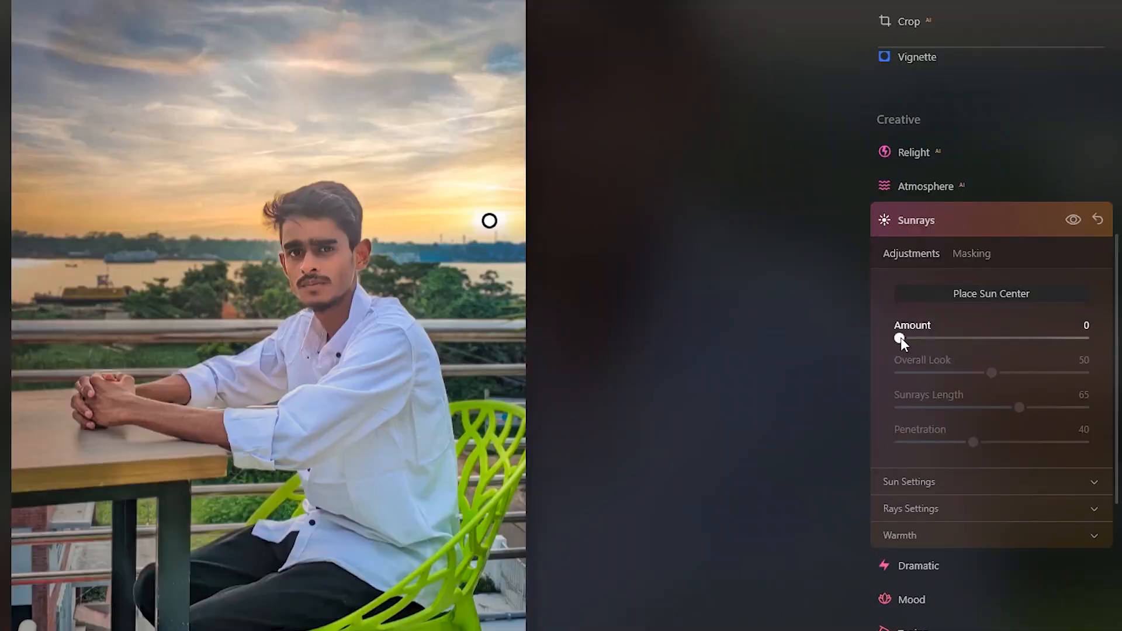
left_click_drag(894, 338, 976, 344)
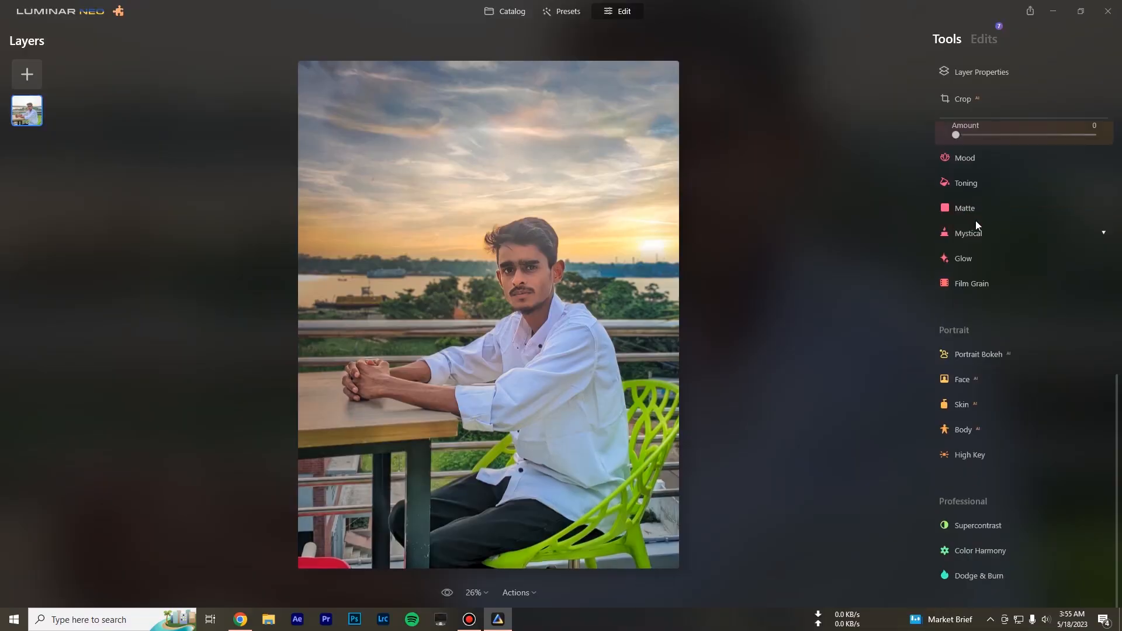
- Apply the Mystical effect to the photo with an Amount of 40
left_click(977, 225)
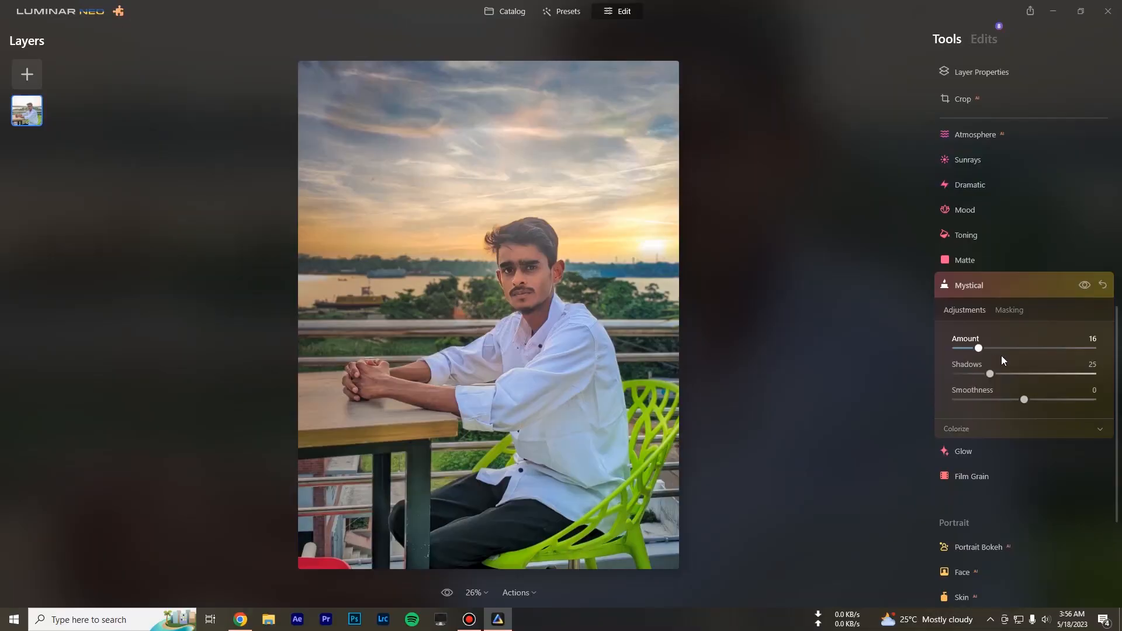
left_click(1001, 355)
left_click_drag(1004, 356, 1012, 348)
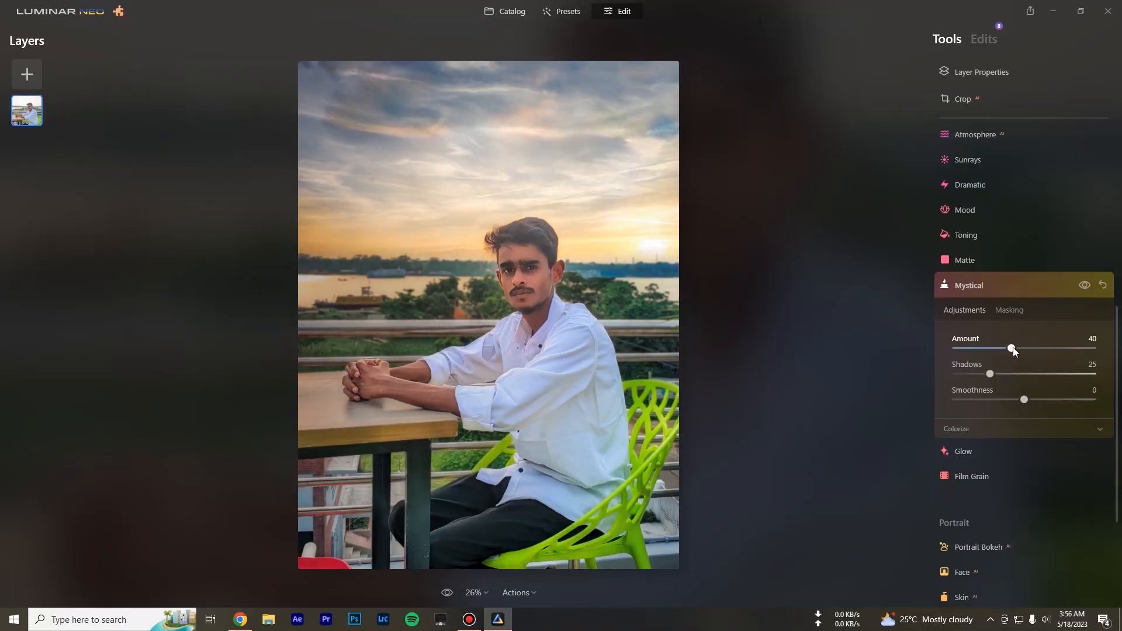
scroll(992, 325, "down", 1)
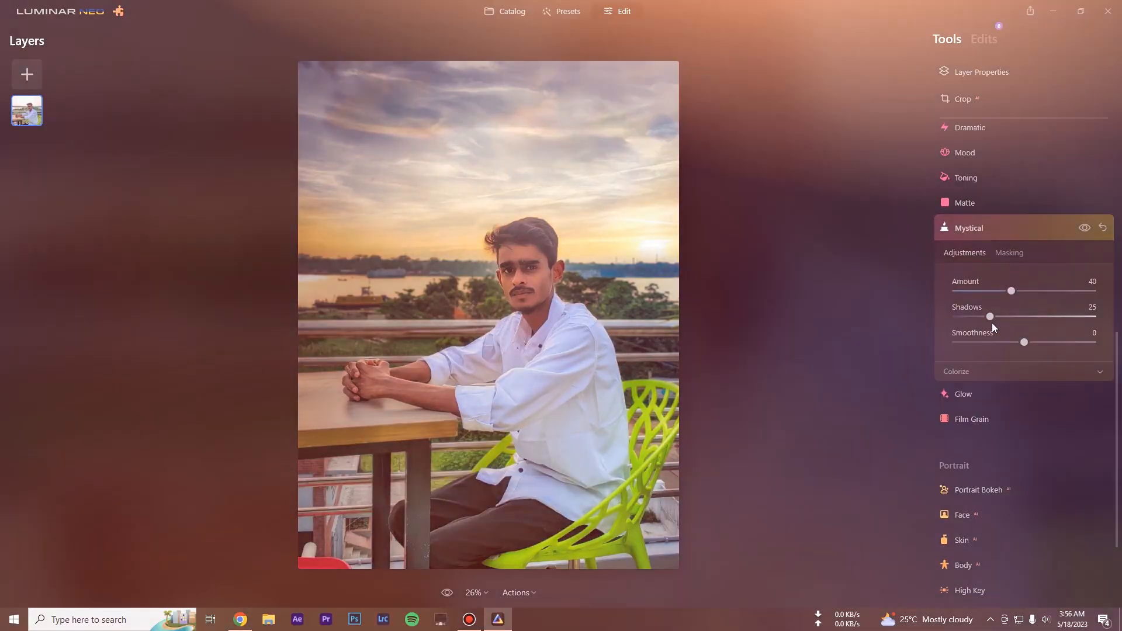
- Apply the Glow tool's Soft Focus type with an Amount of 3
left_click(964, 262)
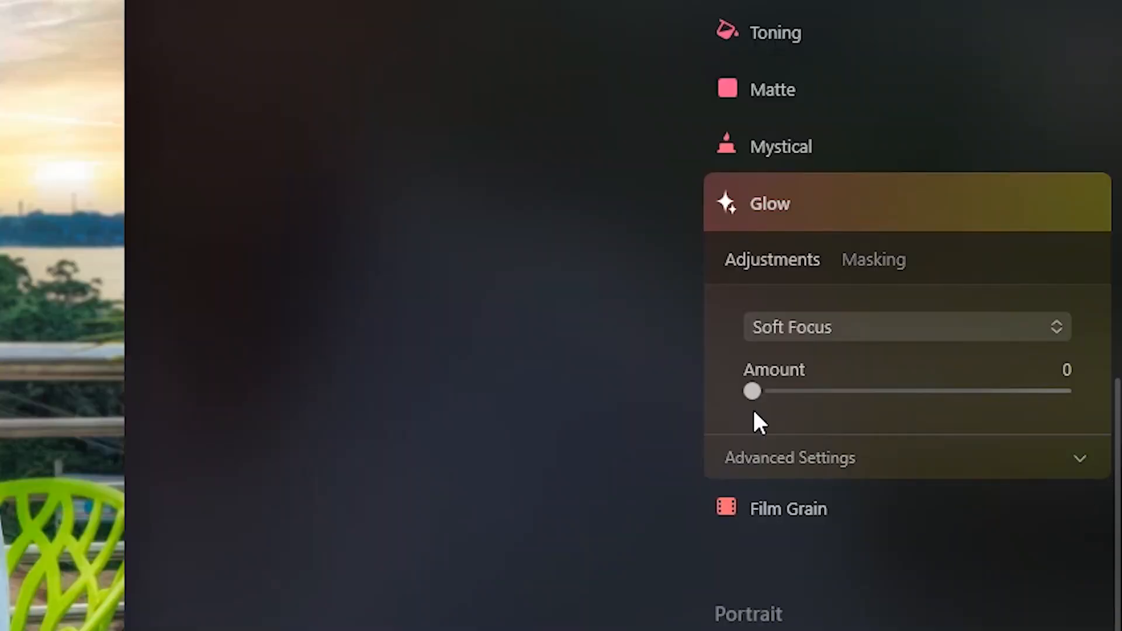
left_click(775, 317)
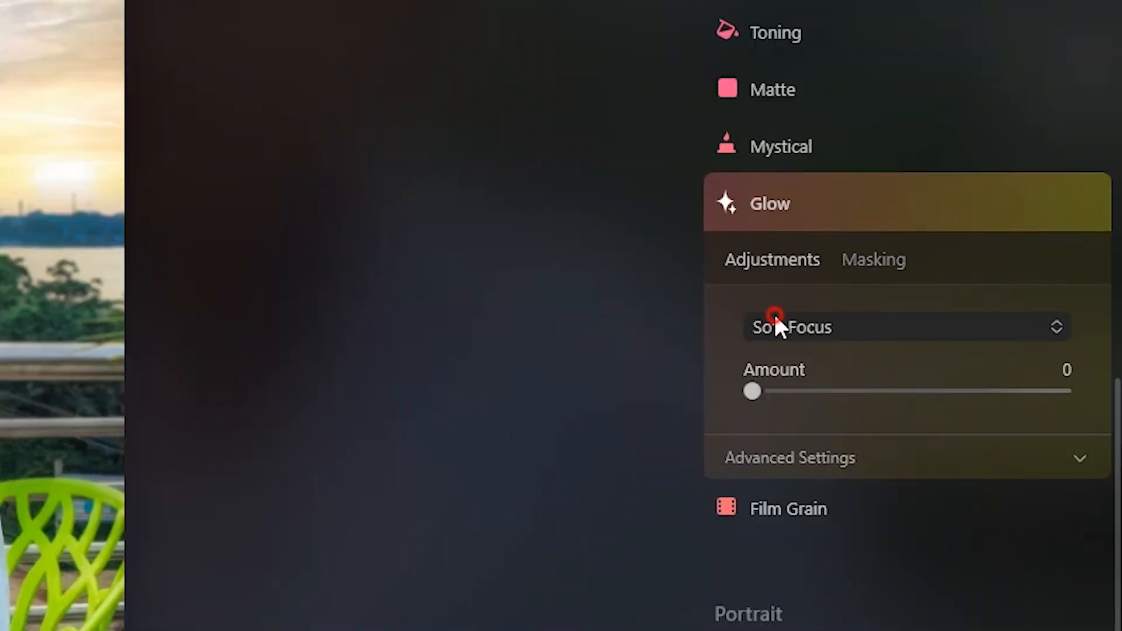
left_click_drag(767, 393, 839, 394)
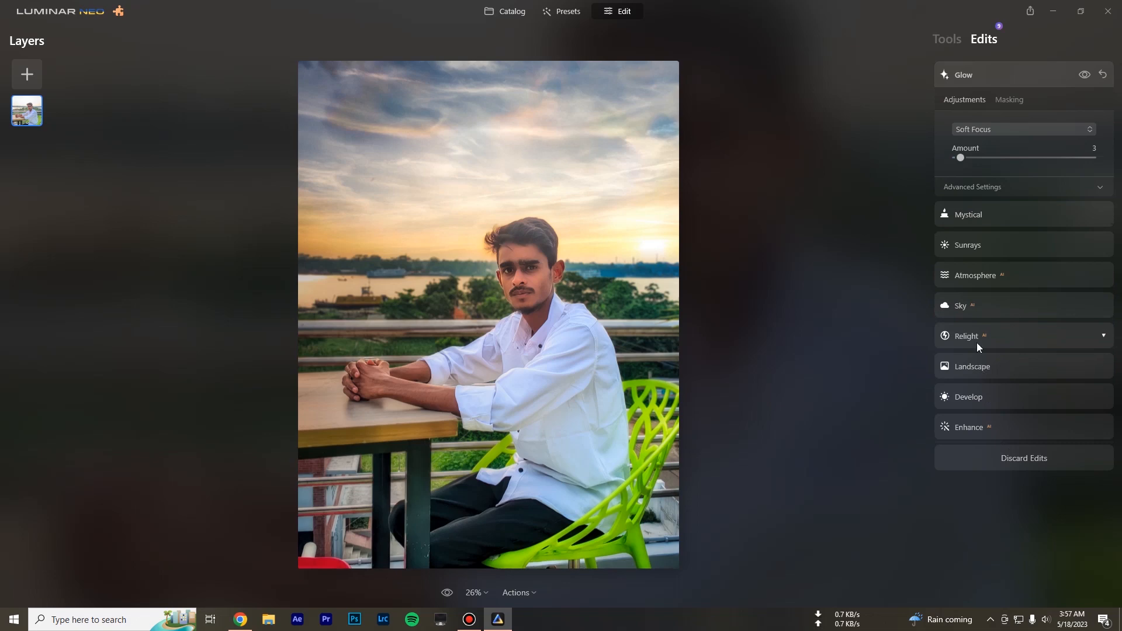
- Add another Glow adjustment using the Glow type with an Amount of 14
left_click(979, 257)
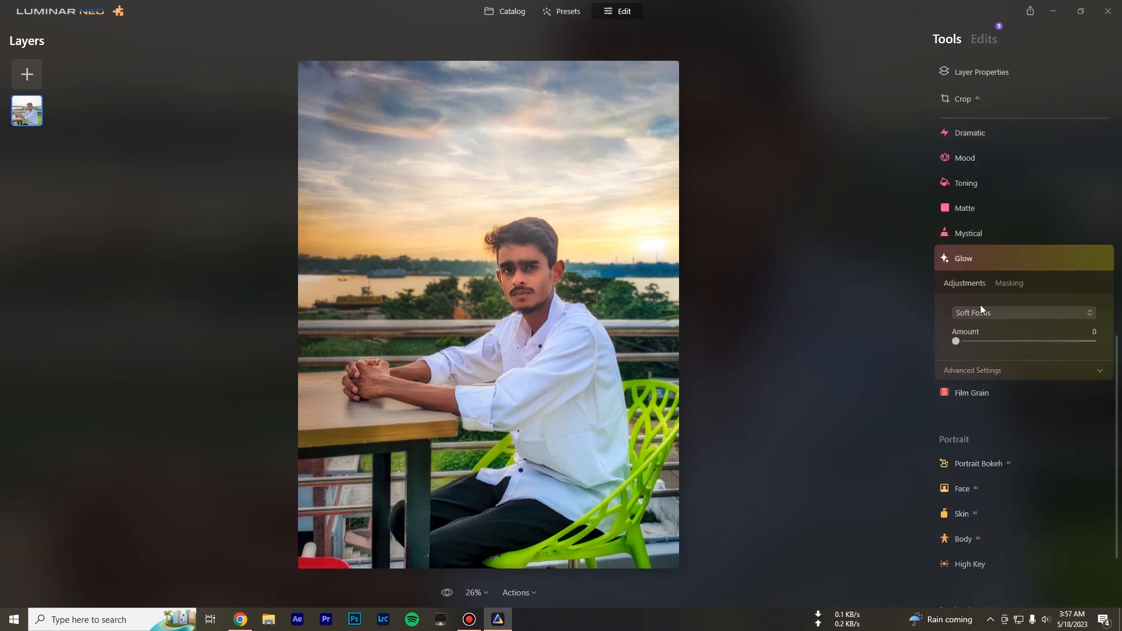
left_click(980, 317)
left_click(837, 333)
left_click(845, 248)
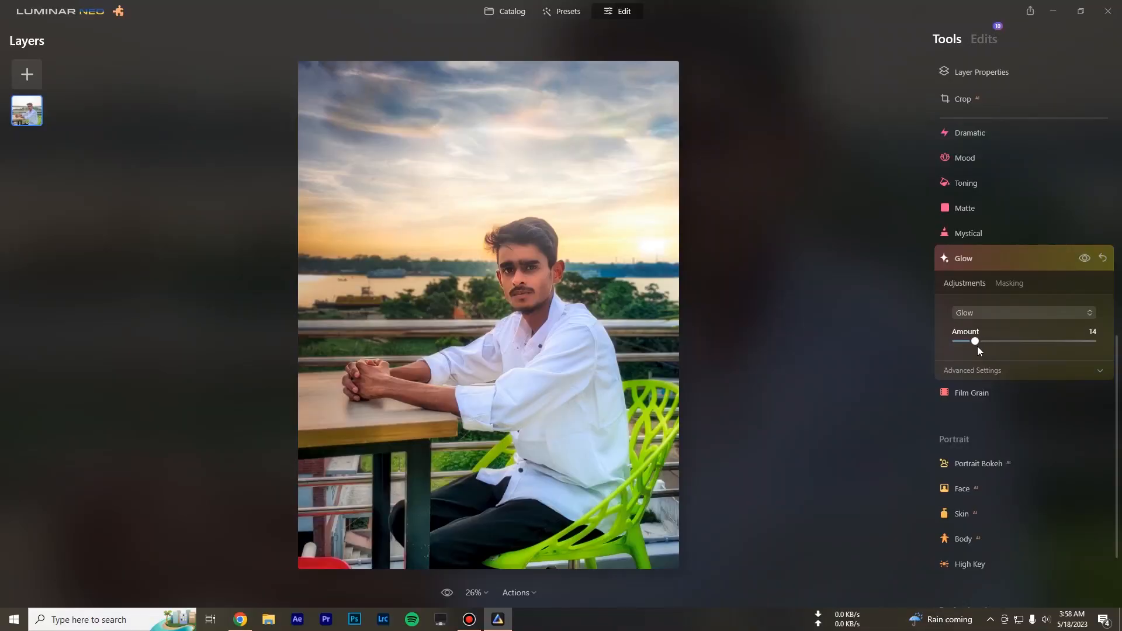
left_click(963, 258)
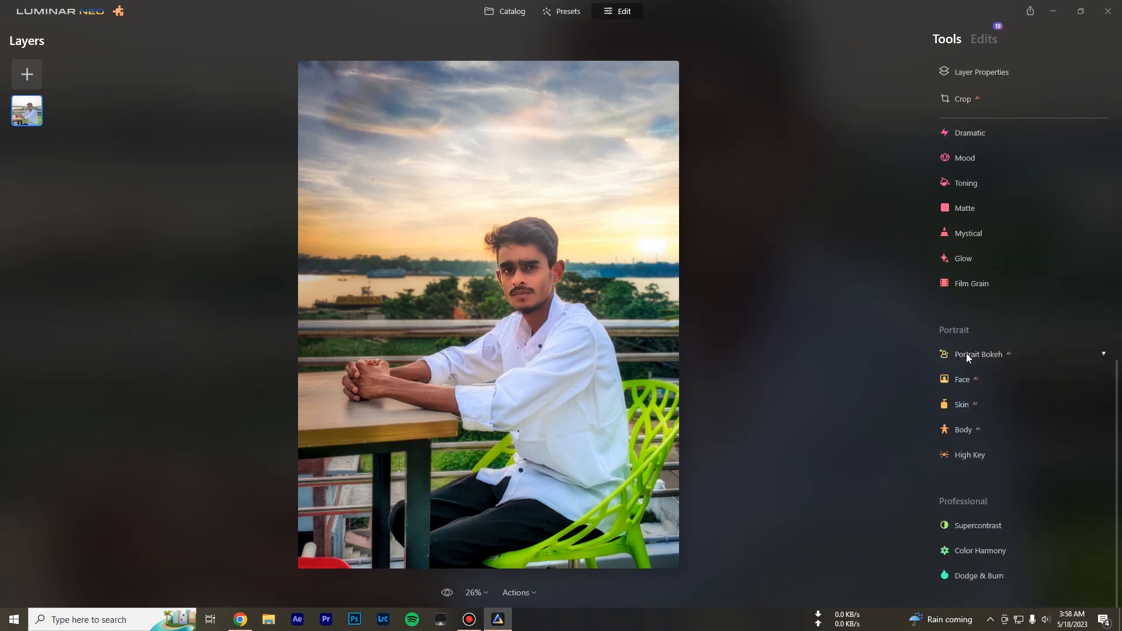
- Blur the background behind the man with Portrait Bokeh at an Amount of 55
left_click(1019, 355)
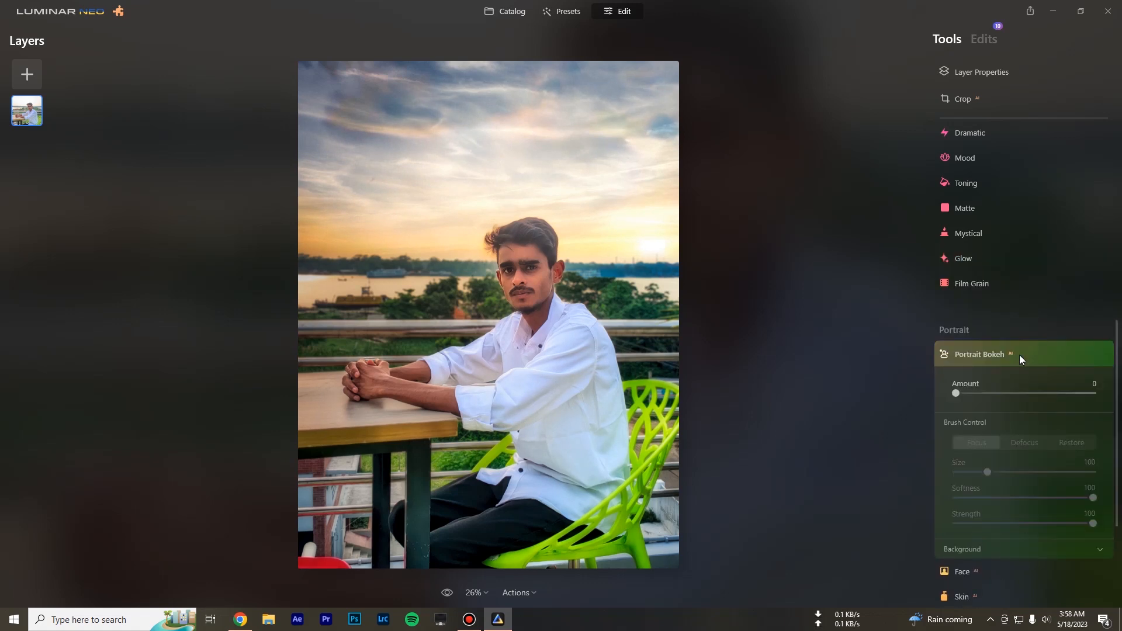
left_click_drag(979, 395, 1026, 394)
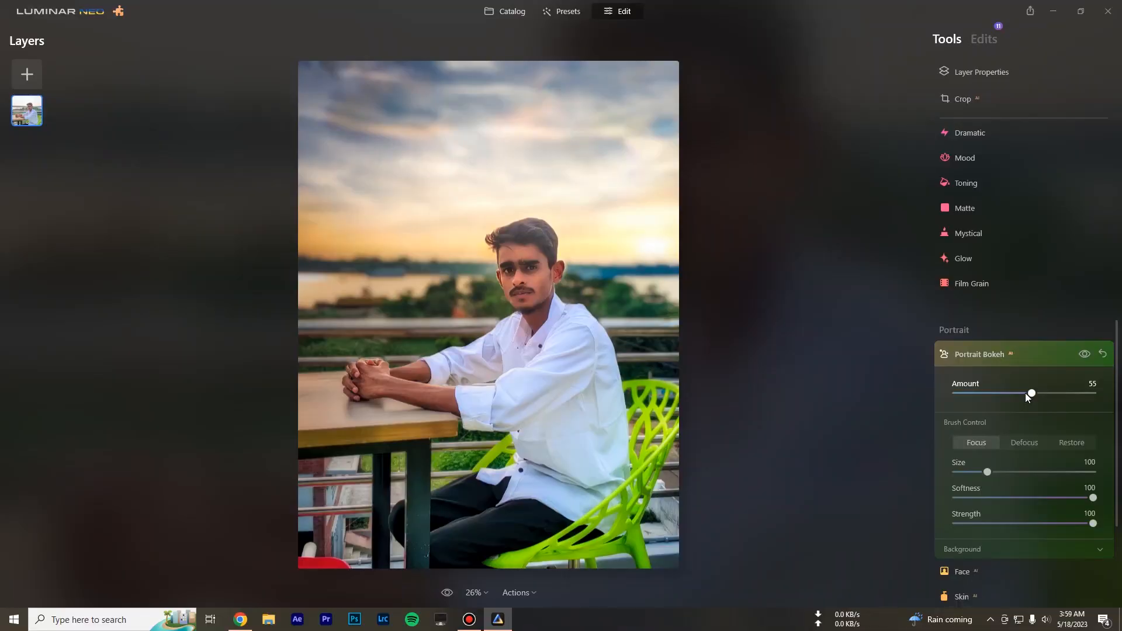
- Set Face Light to 11 and the eye color to Blue with Iris Visibility 100, Iris Flare 29, Enlarge Eyes 34 and Eye Whitening 32
scroll(1025, 392, "down", 2)
left_click(964, 433)
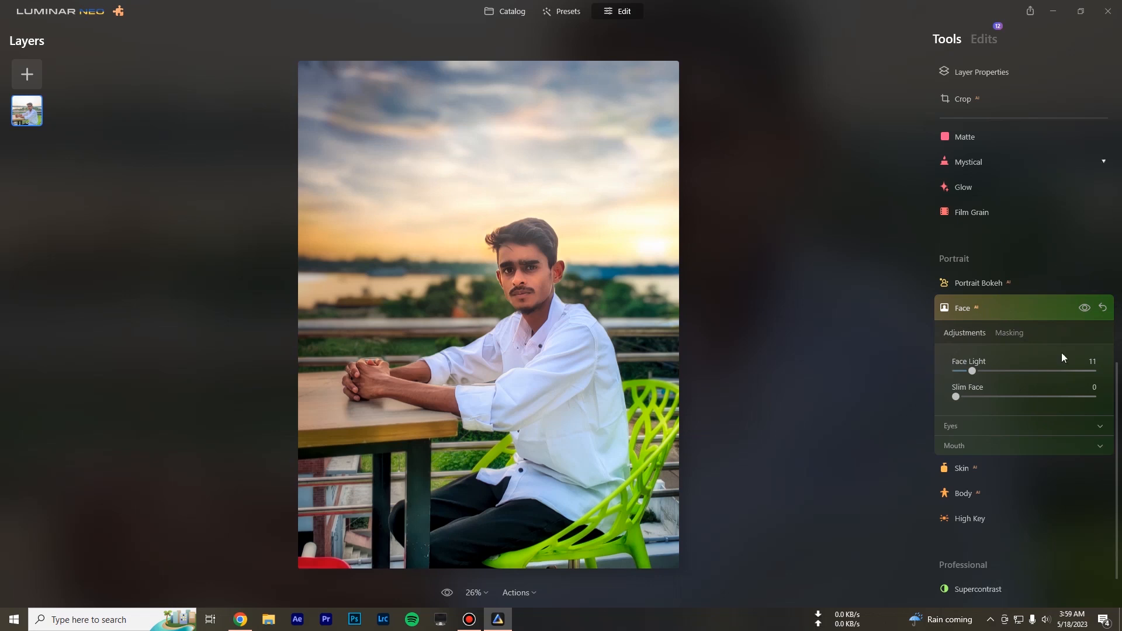
left_click(969, 426)
left_click(982, 357)
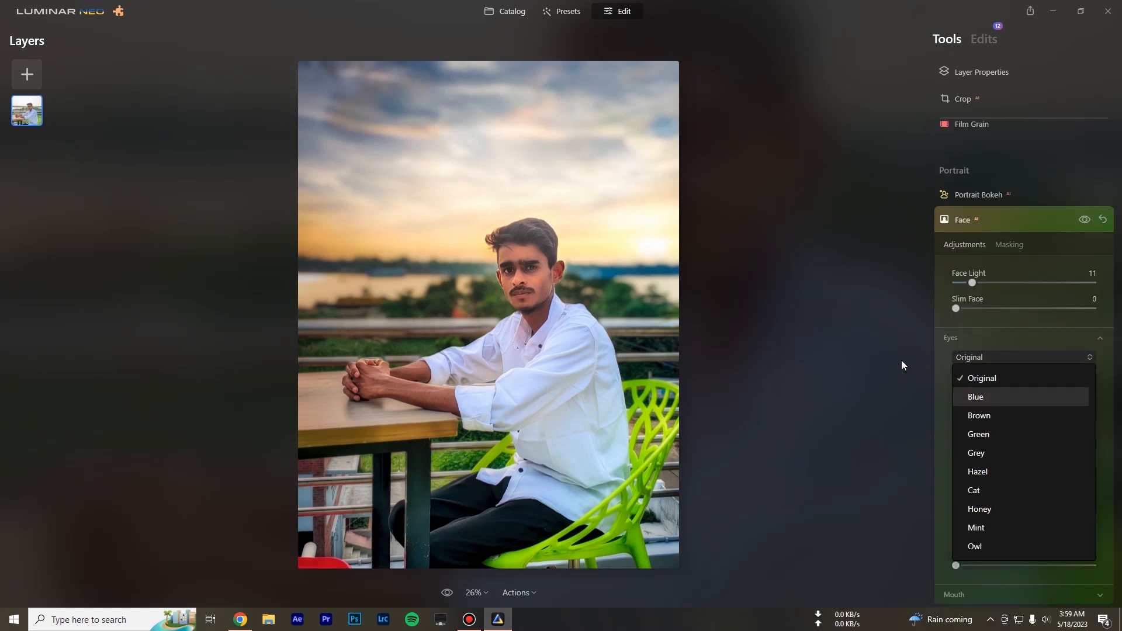
scroll(526, 292, "up", 3)
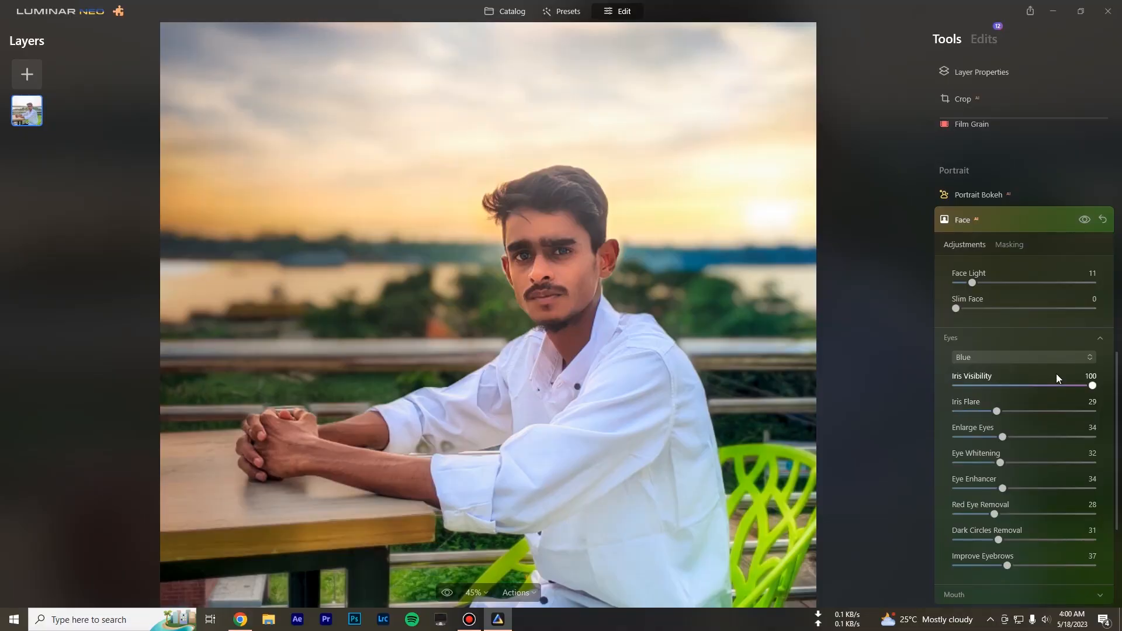
scroll(612, 383, "up", 1)
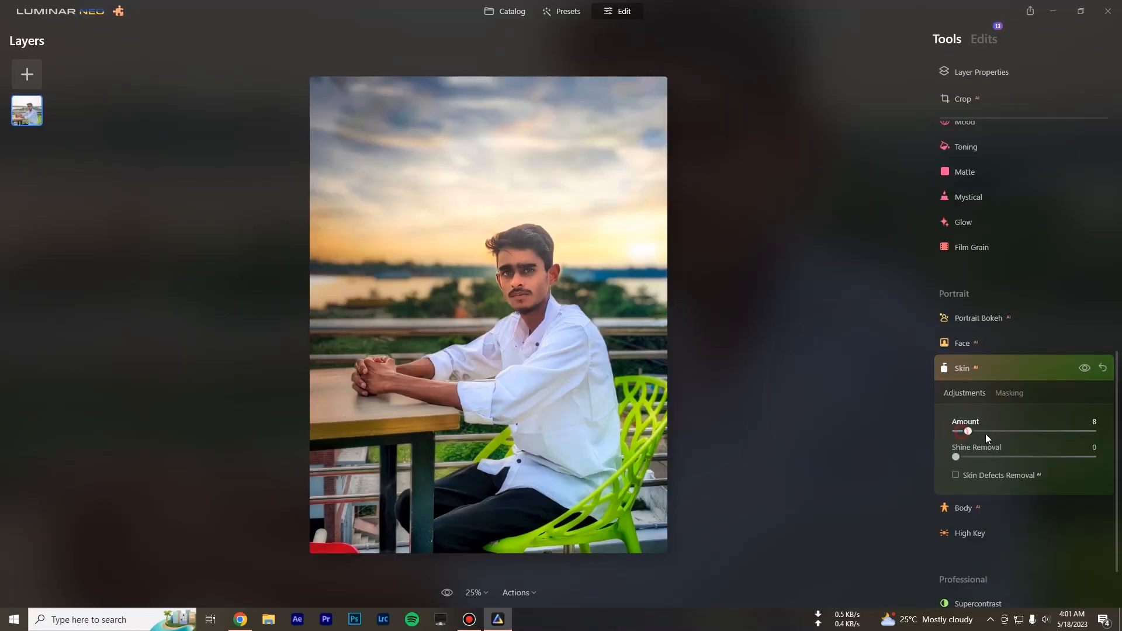
- Smooth the man's skin with a Skin Amount of 55 and open the Body tool
left_click_drag(985, 433, 1029, 433)
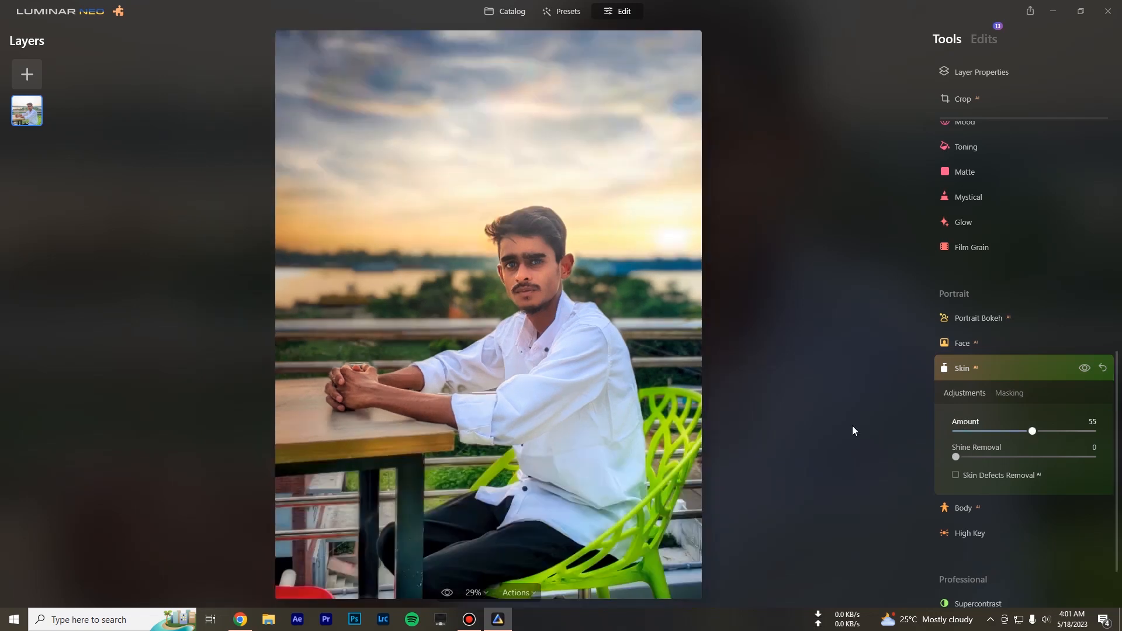
left_click(963, 507)
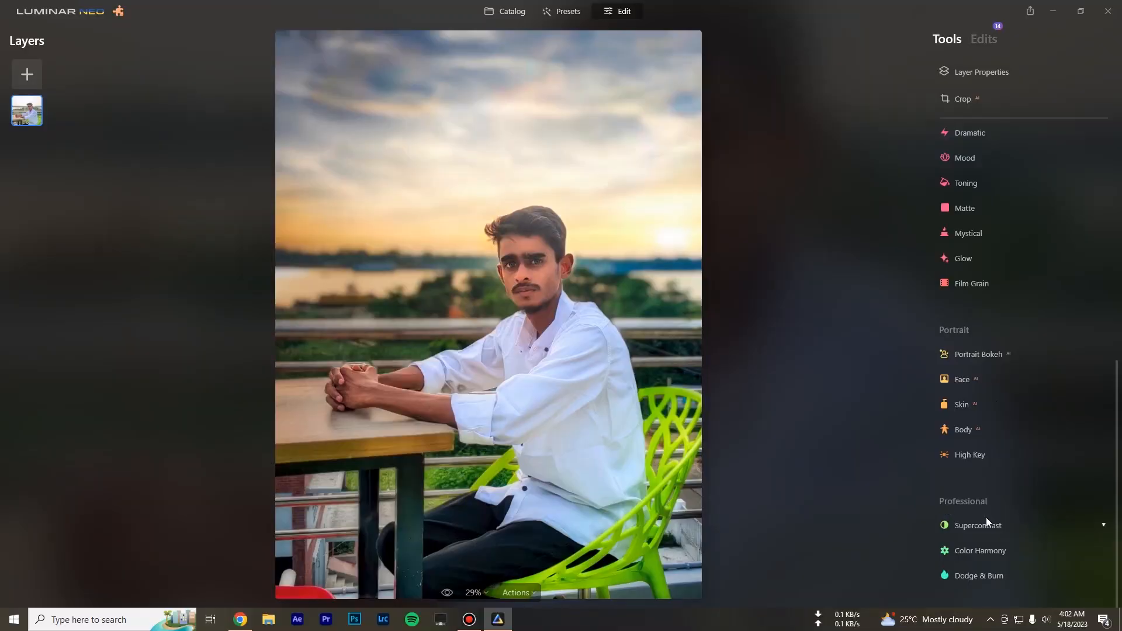
- Raise the Highlights Contrast of the photo with the Supercontrast tool
left_click(986, 518)
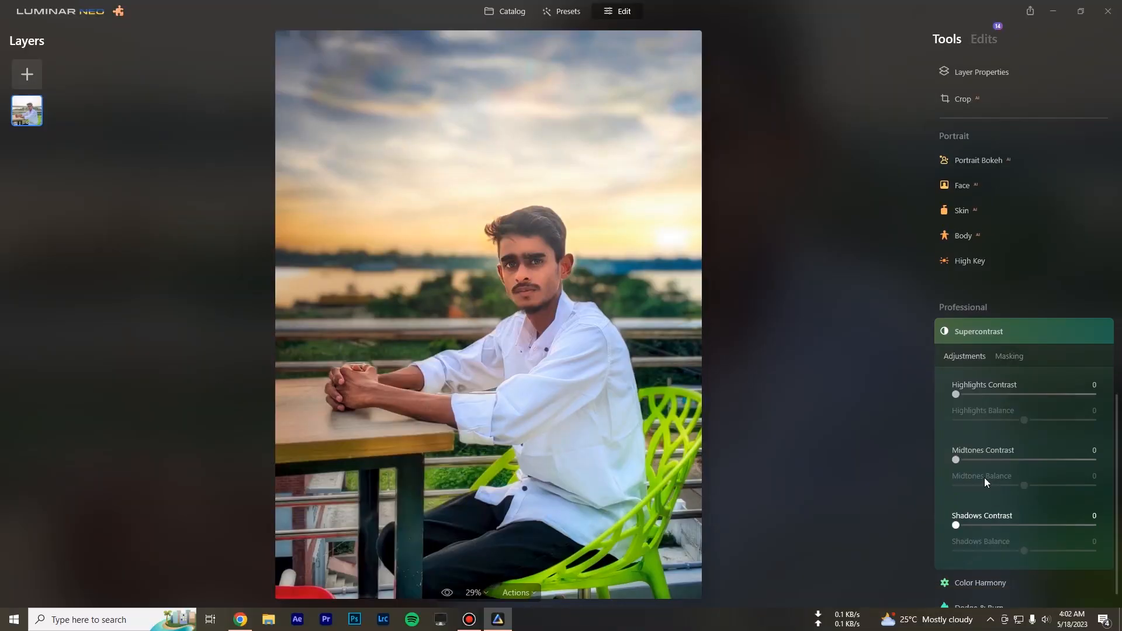
left_click(968, 362)
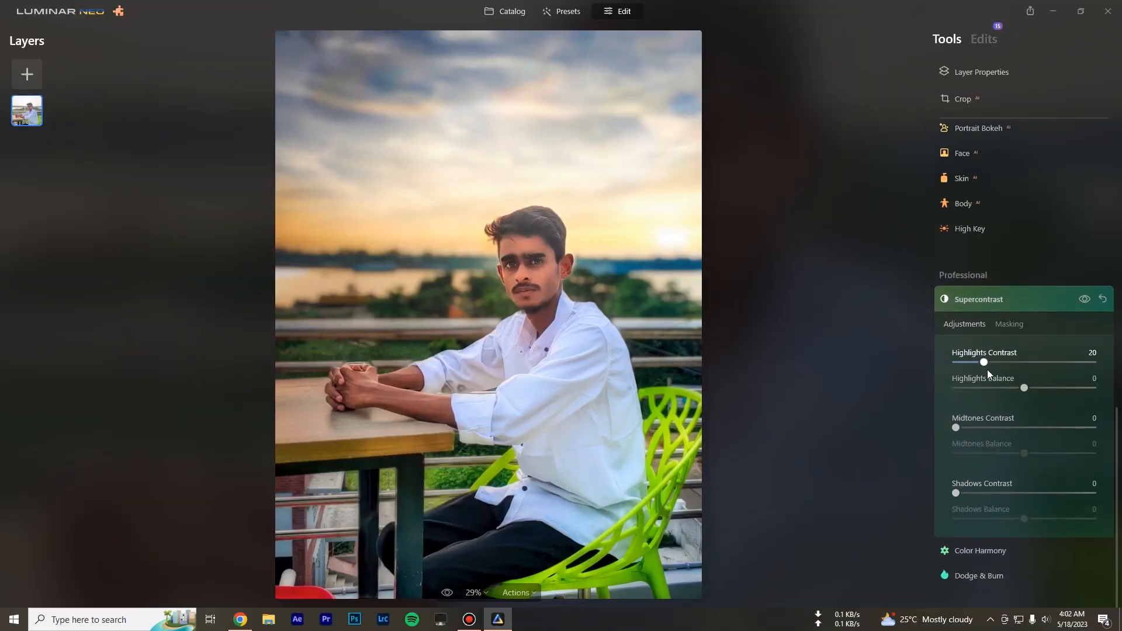
mouse_move(987, 369)
left_mouse_down()
mouse_move(909, 381)
mouse_move(1000, 376)
left_mouse_up()
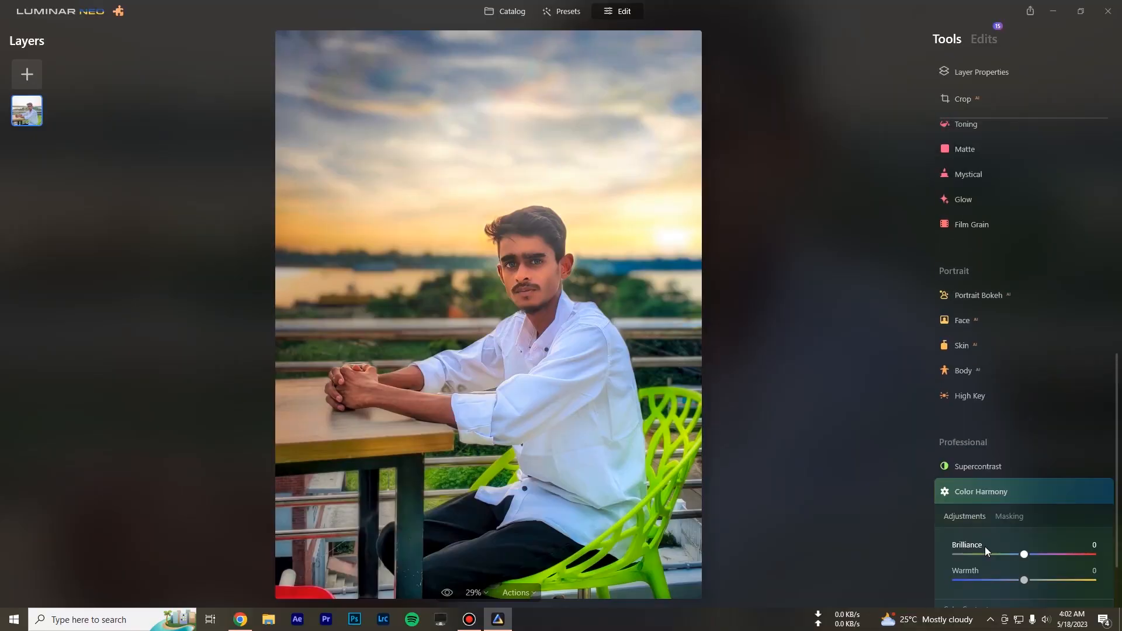
- Adjust Color Harmony with Brilliance 3, Split Color Warmth Cool -8 and Cyan-Red -14 for the shadows
scroll(984, 546, "down", 2)
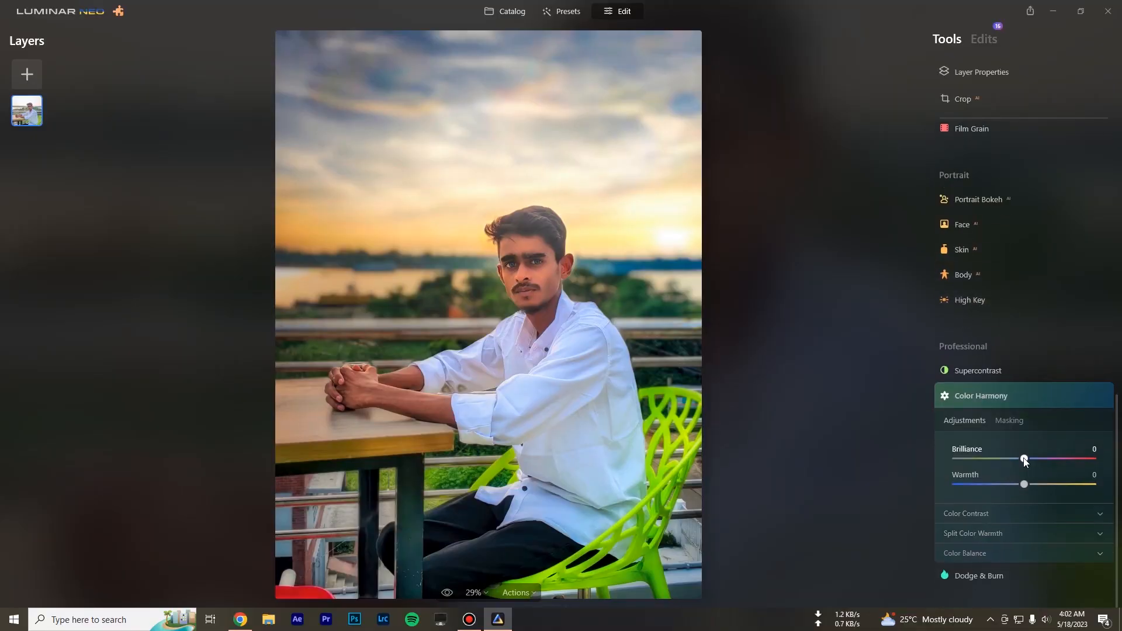
left_click_drag(1026, 459, 1027, 459)
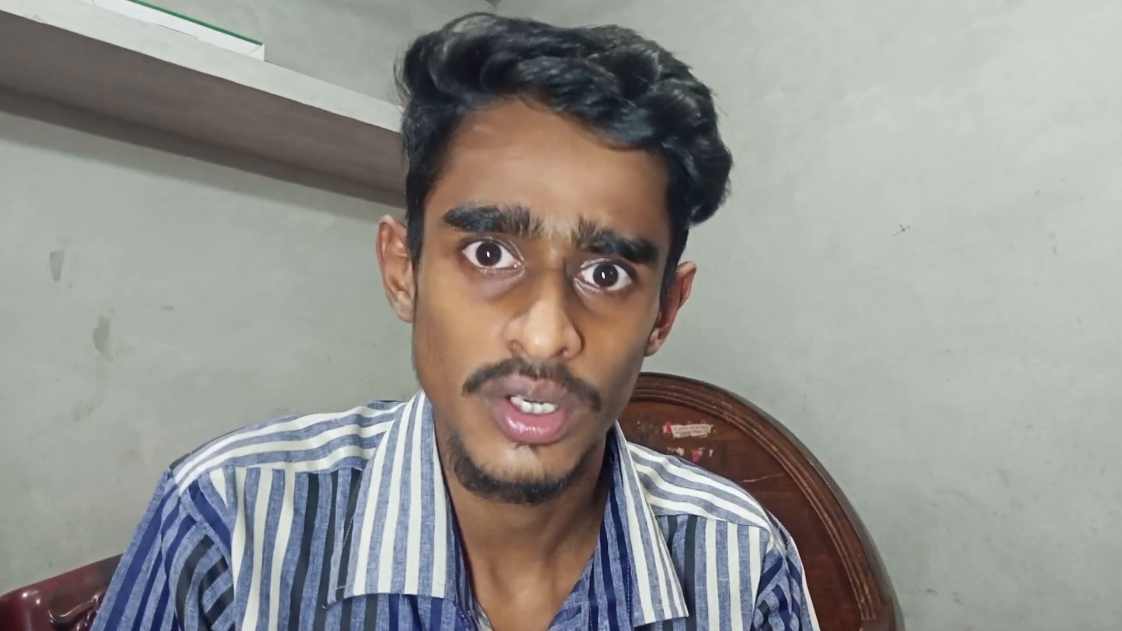
left_click_drag(954, 431, 941, 436)
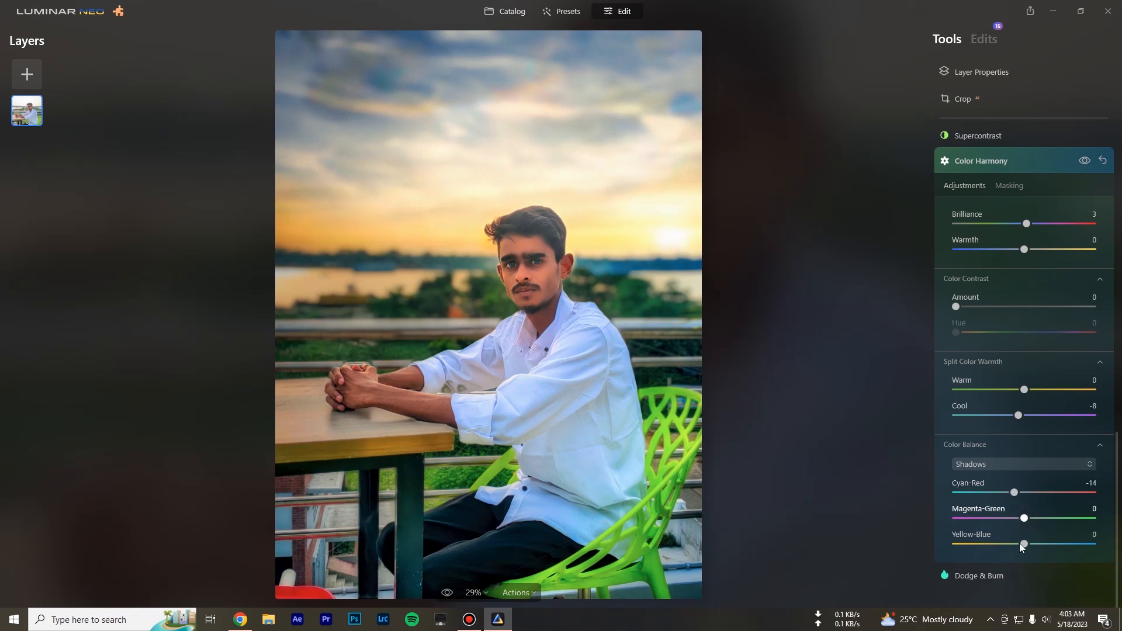
- Go through the Midtones and Highlights ranges of the Color Balance settings
left_click(993, 465)
left_click(987, 504)
left_click(993, 464)
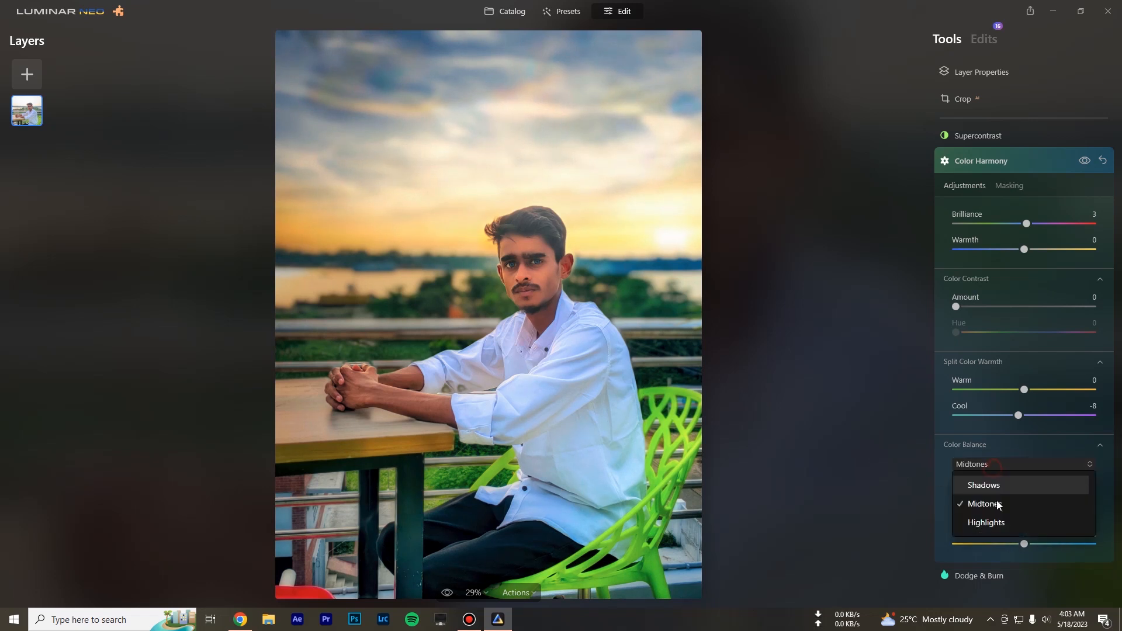
left_click(990, 523)
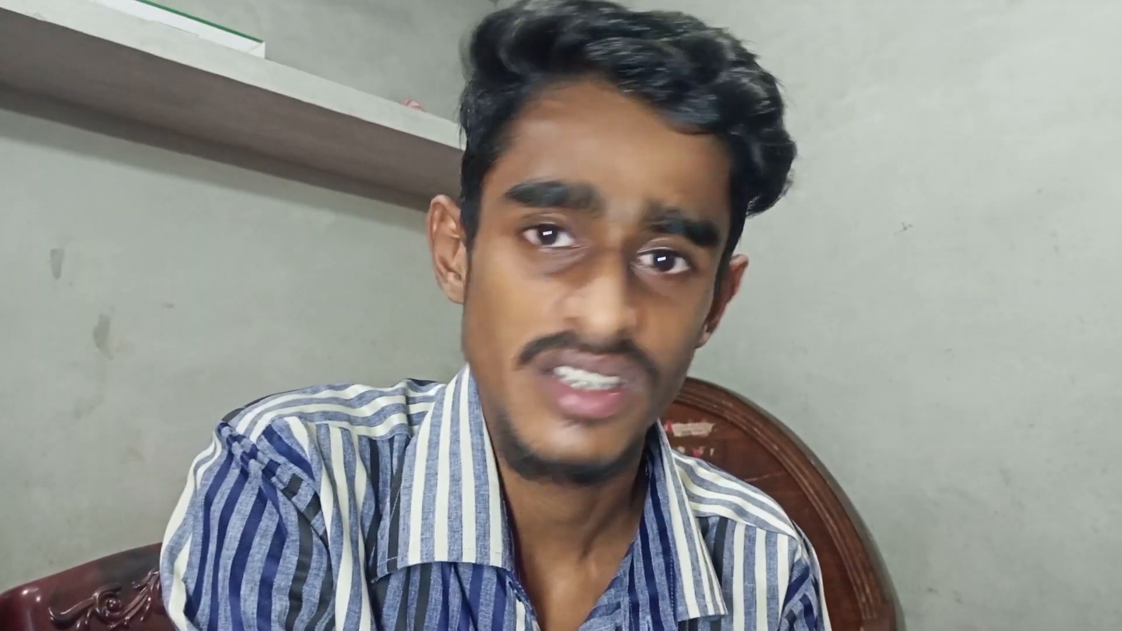